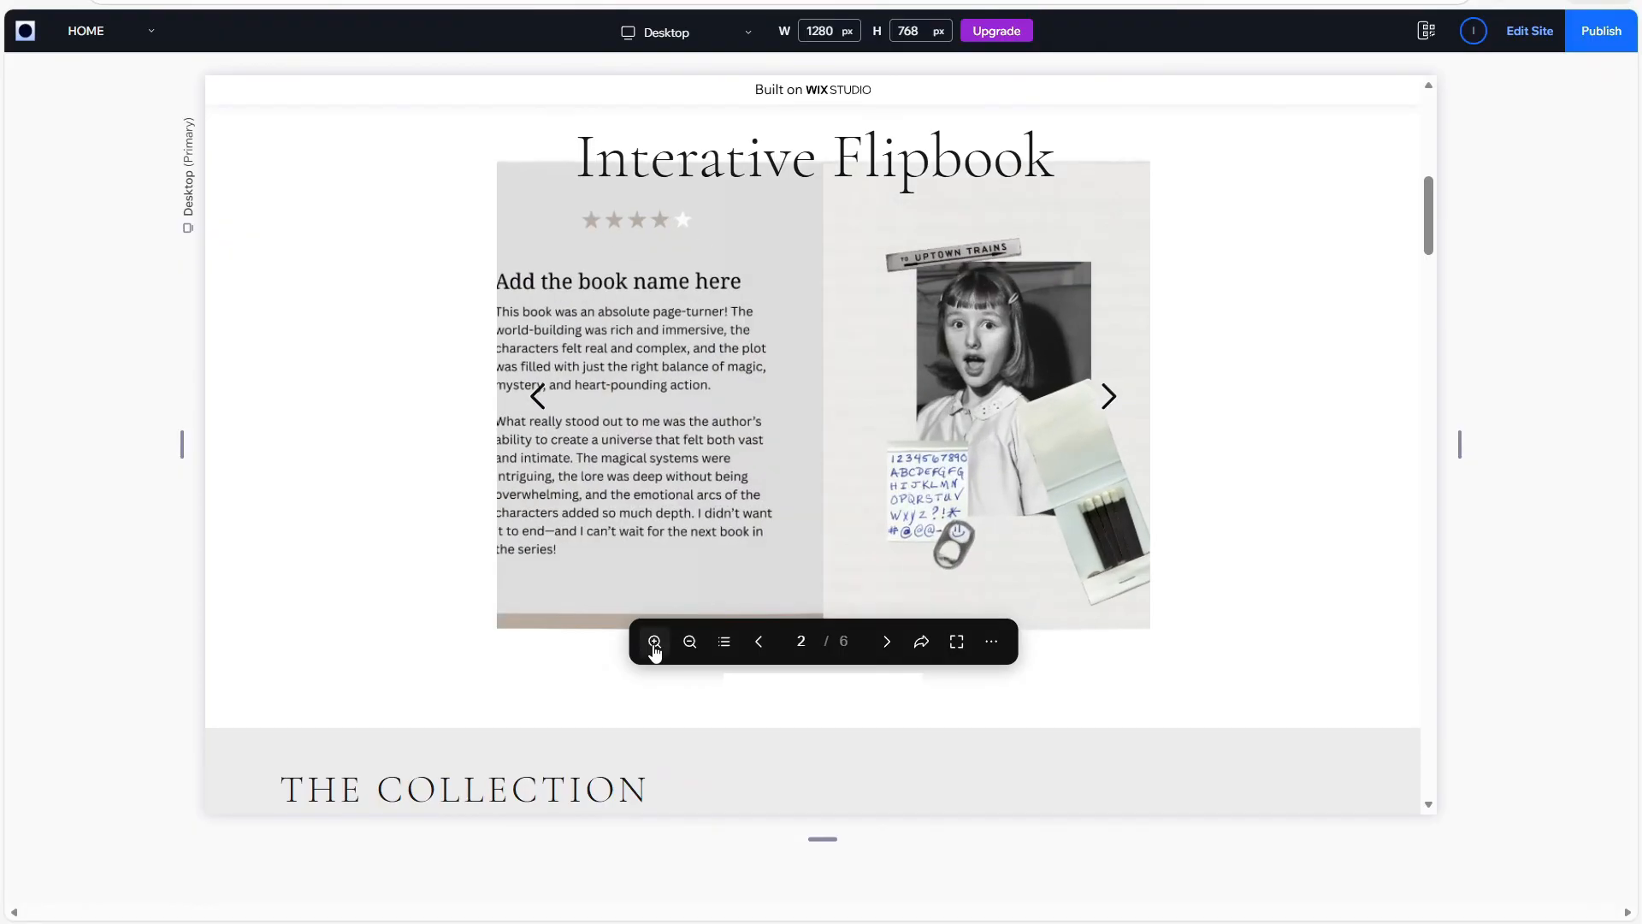
Step: Try the zoom and page turning of the flipbook on the site preview, and preview the Ebook template's next page
left_click(685, 646)
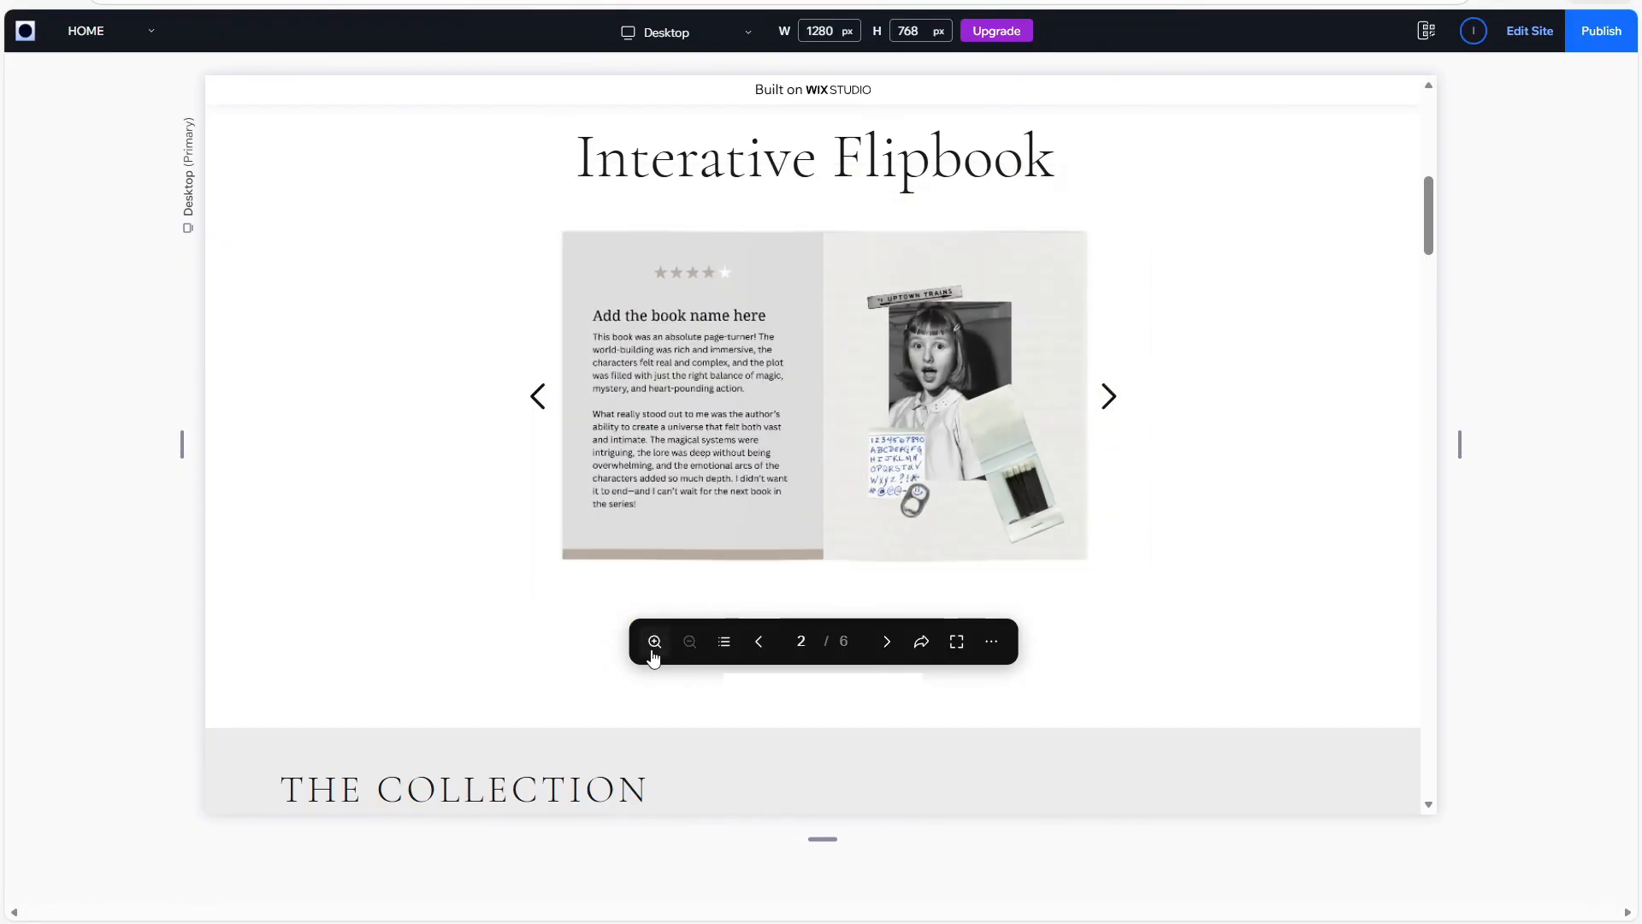
left_click(541, 402)
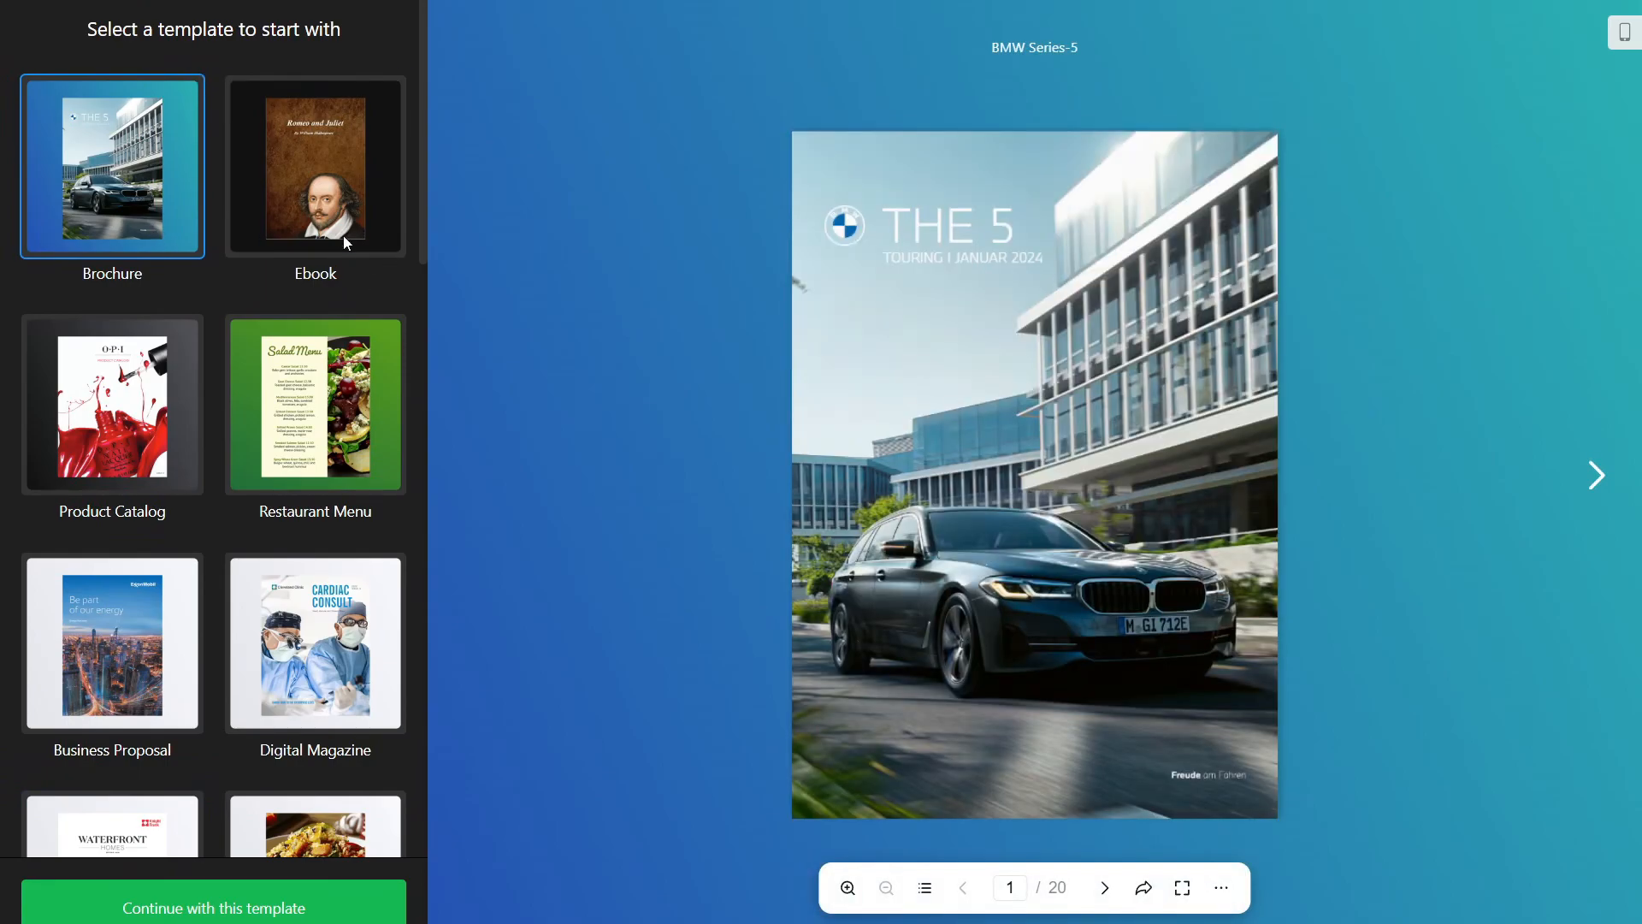
left_click(346, 242)
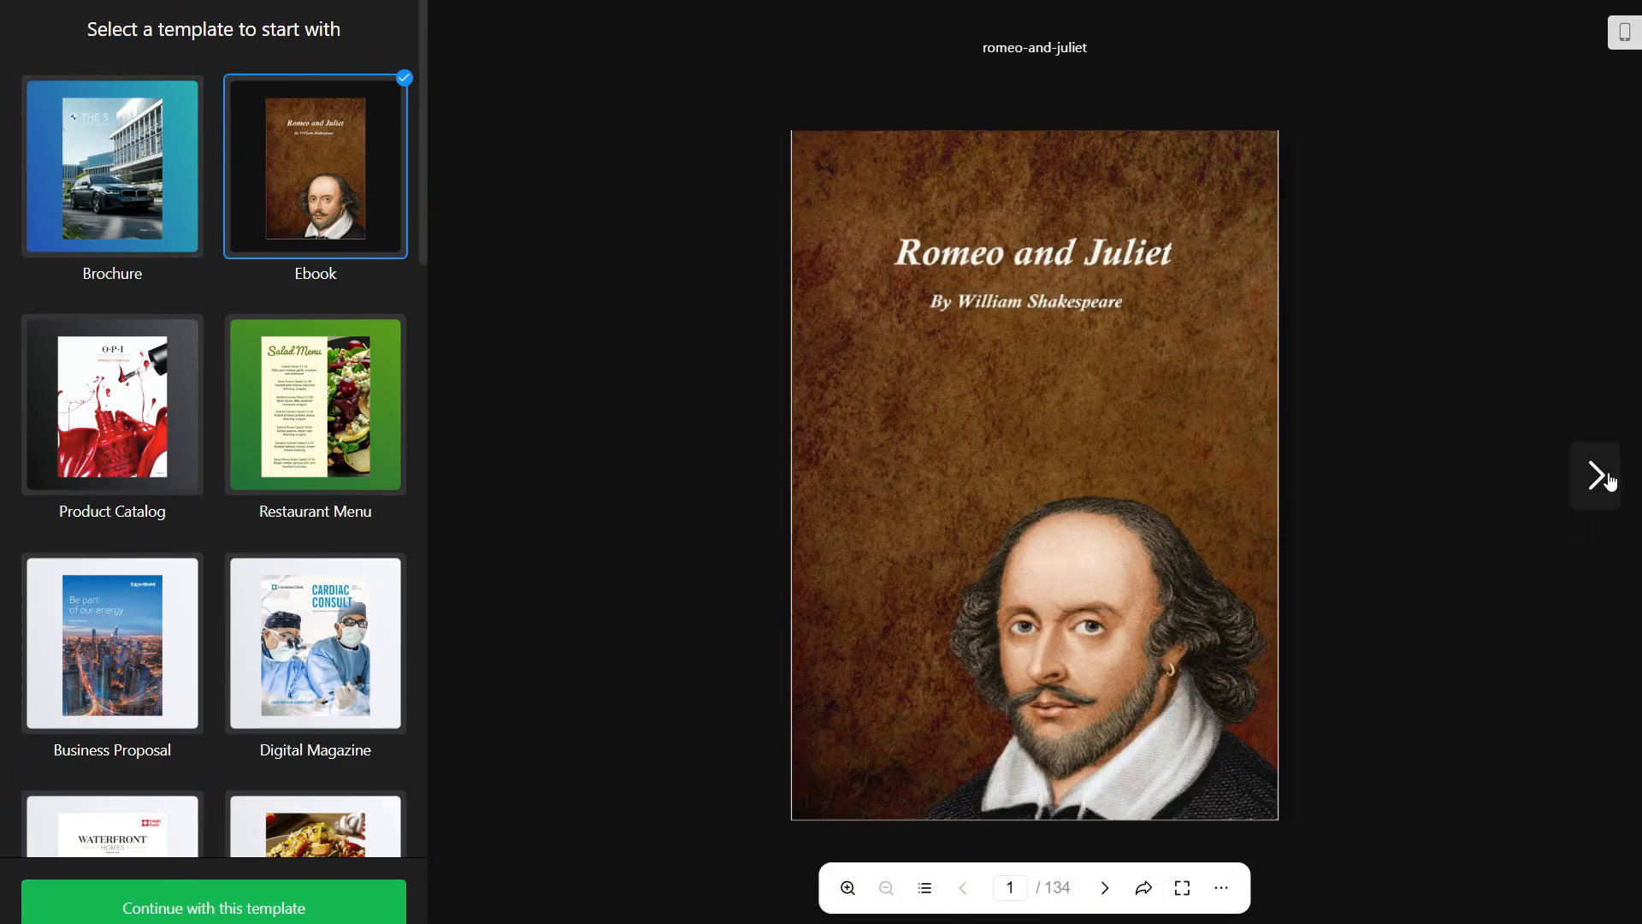
left_click(1595, 475)
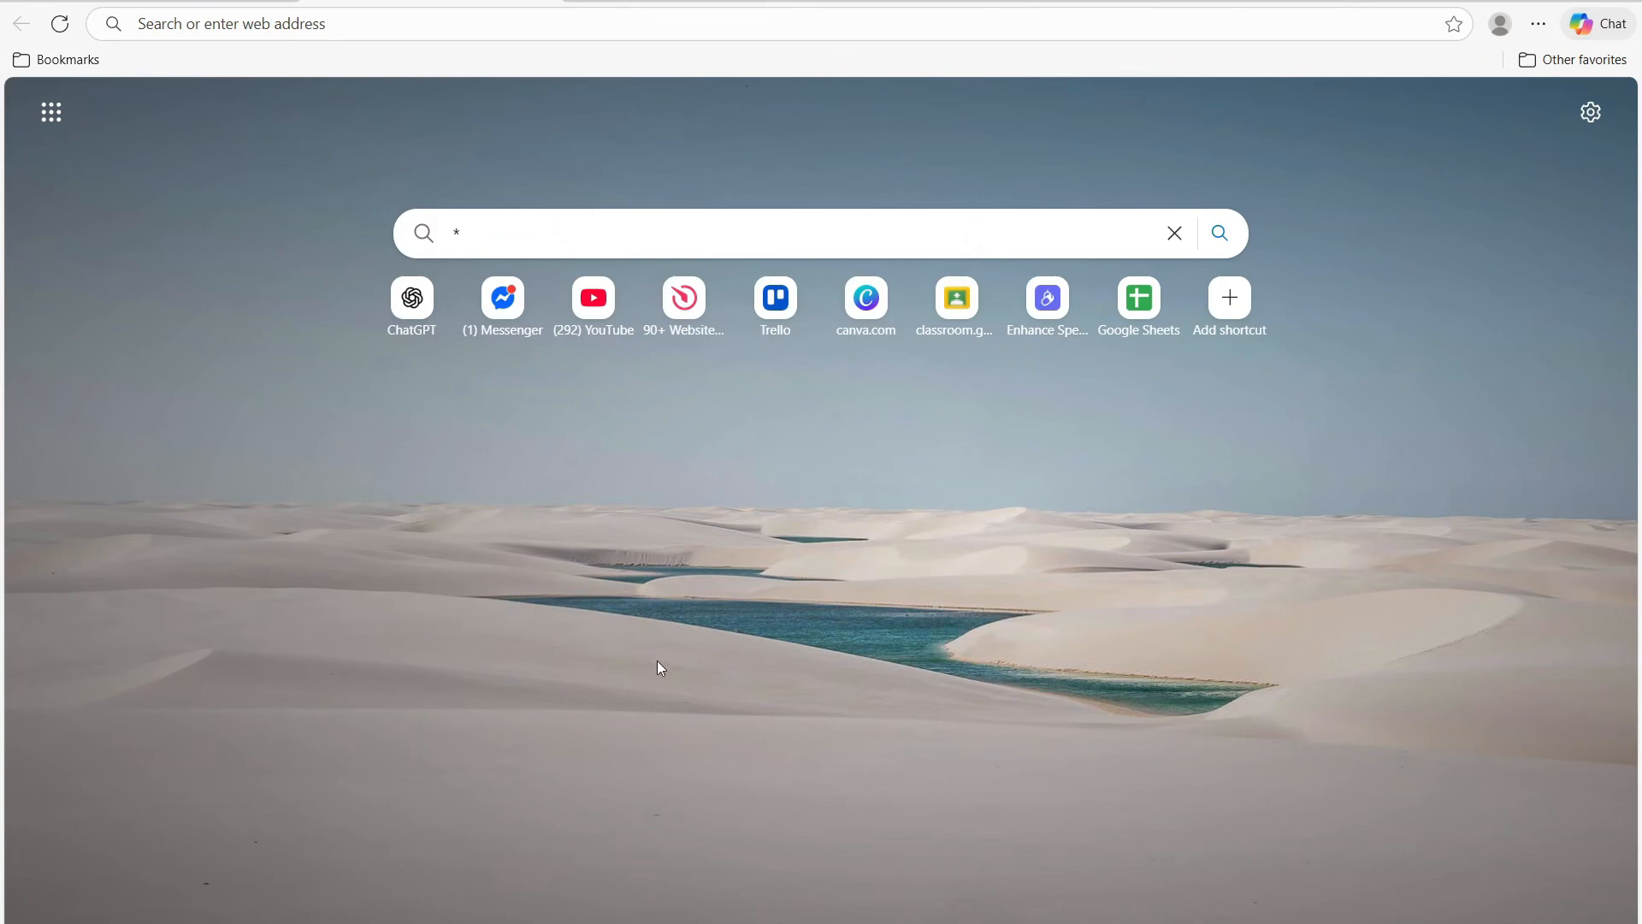
left_click(307, 25)
type("https://go.elfsight.io/click?pid=3141&offer_id=3")
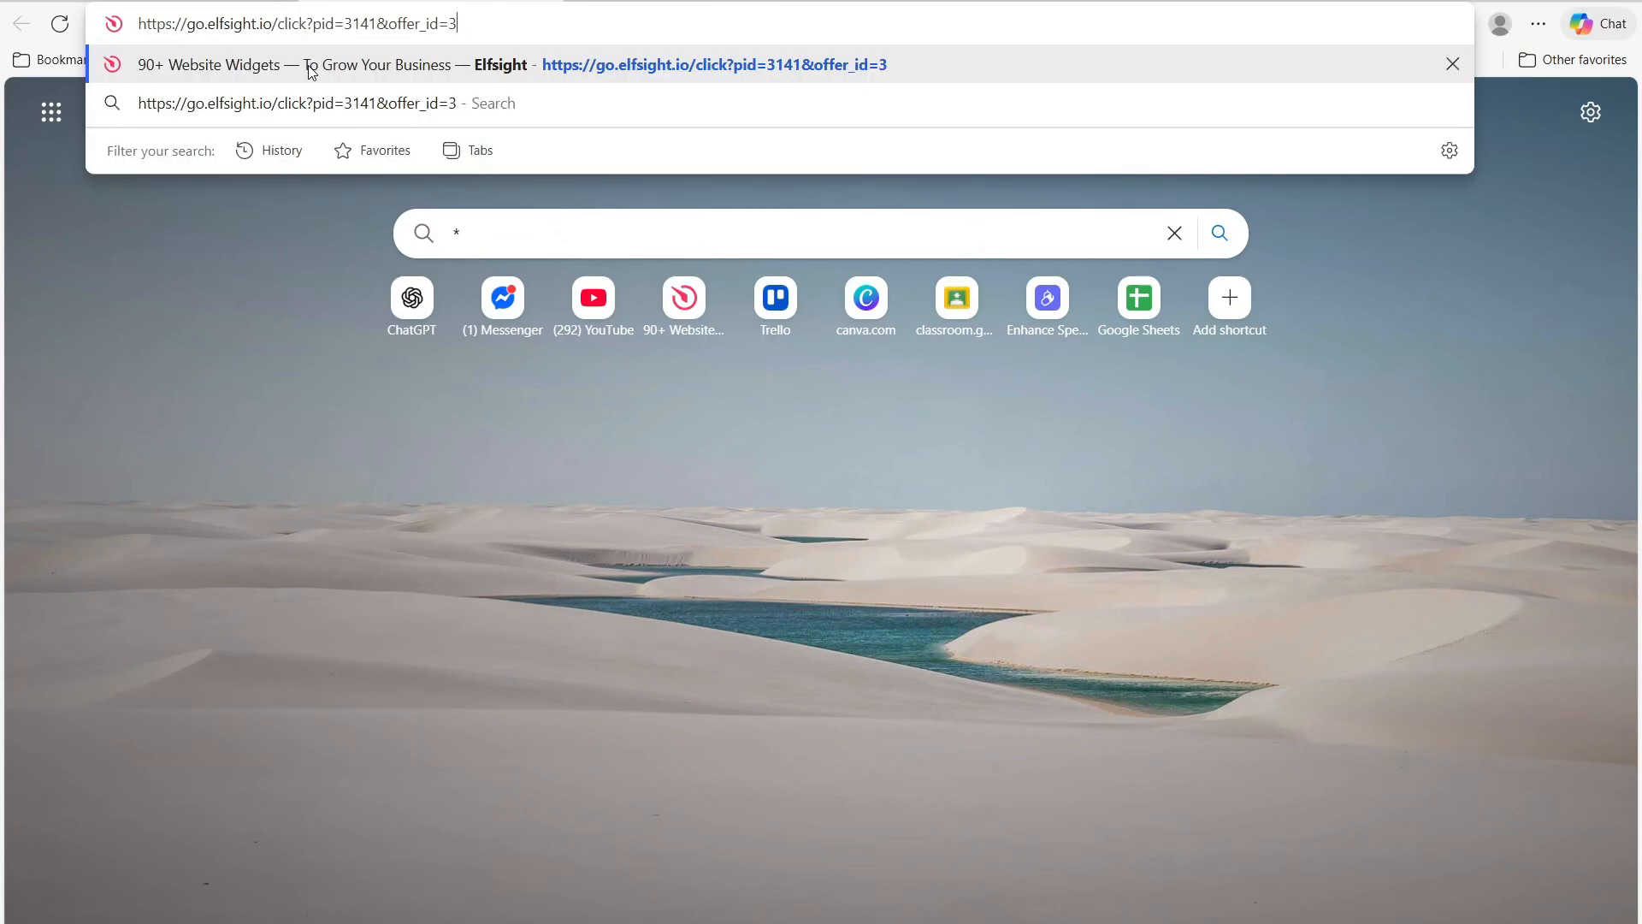
left_click(308, 67)
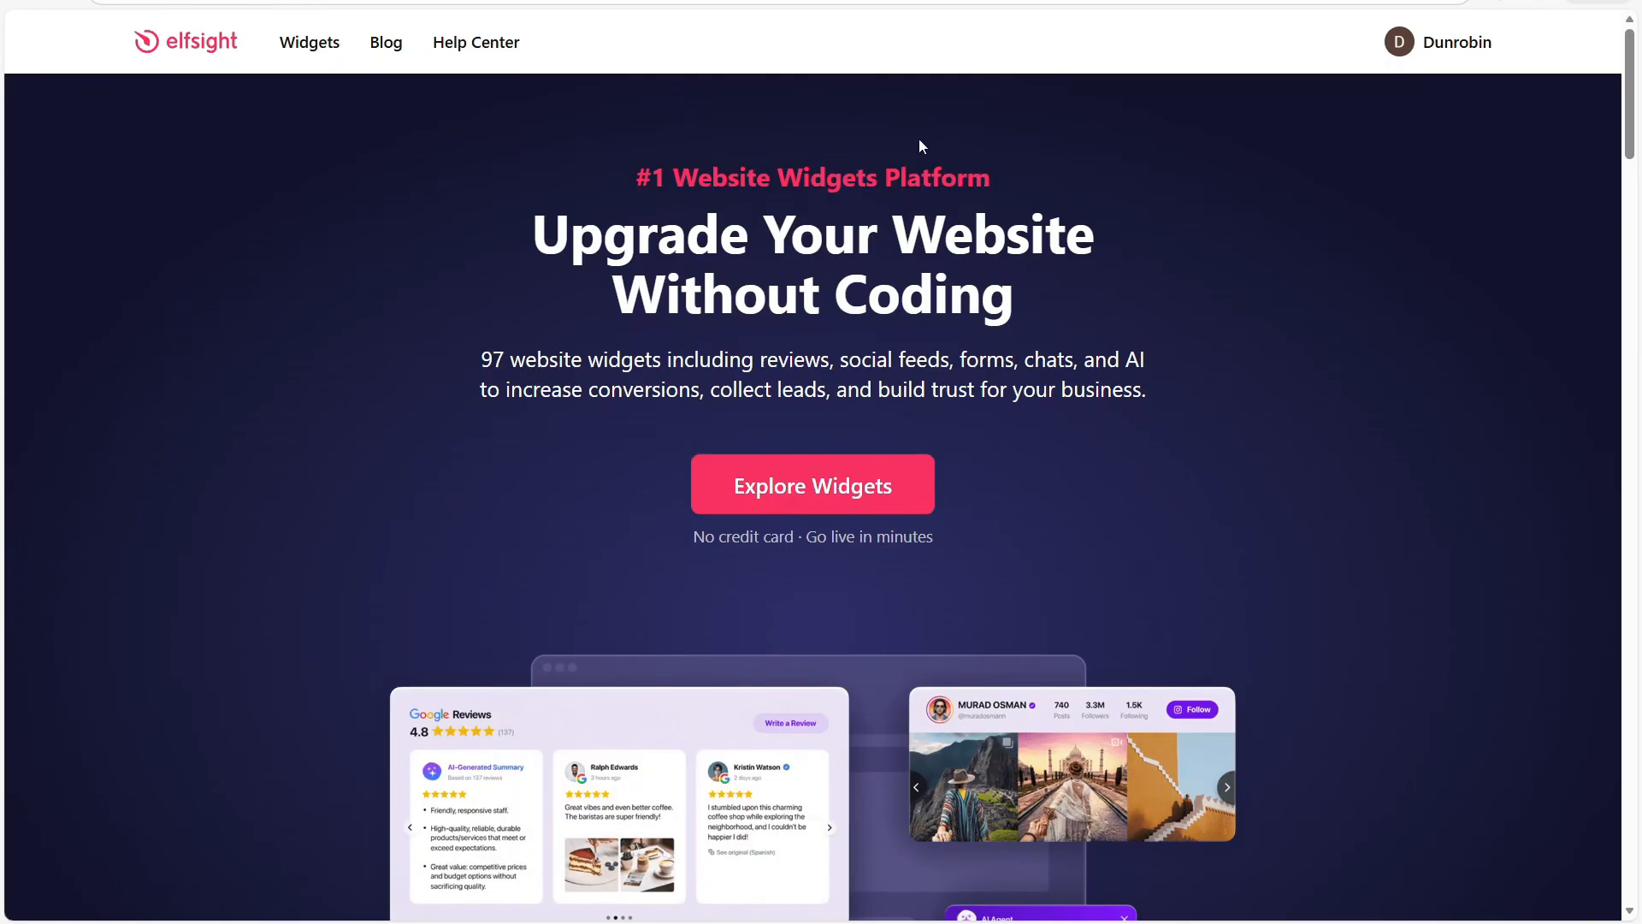
Step: Choose the Flipbook widget among the website tools and start creating it for free
mouse_move(325, 60)
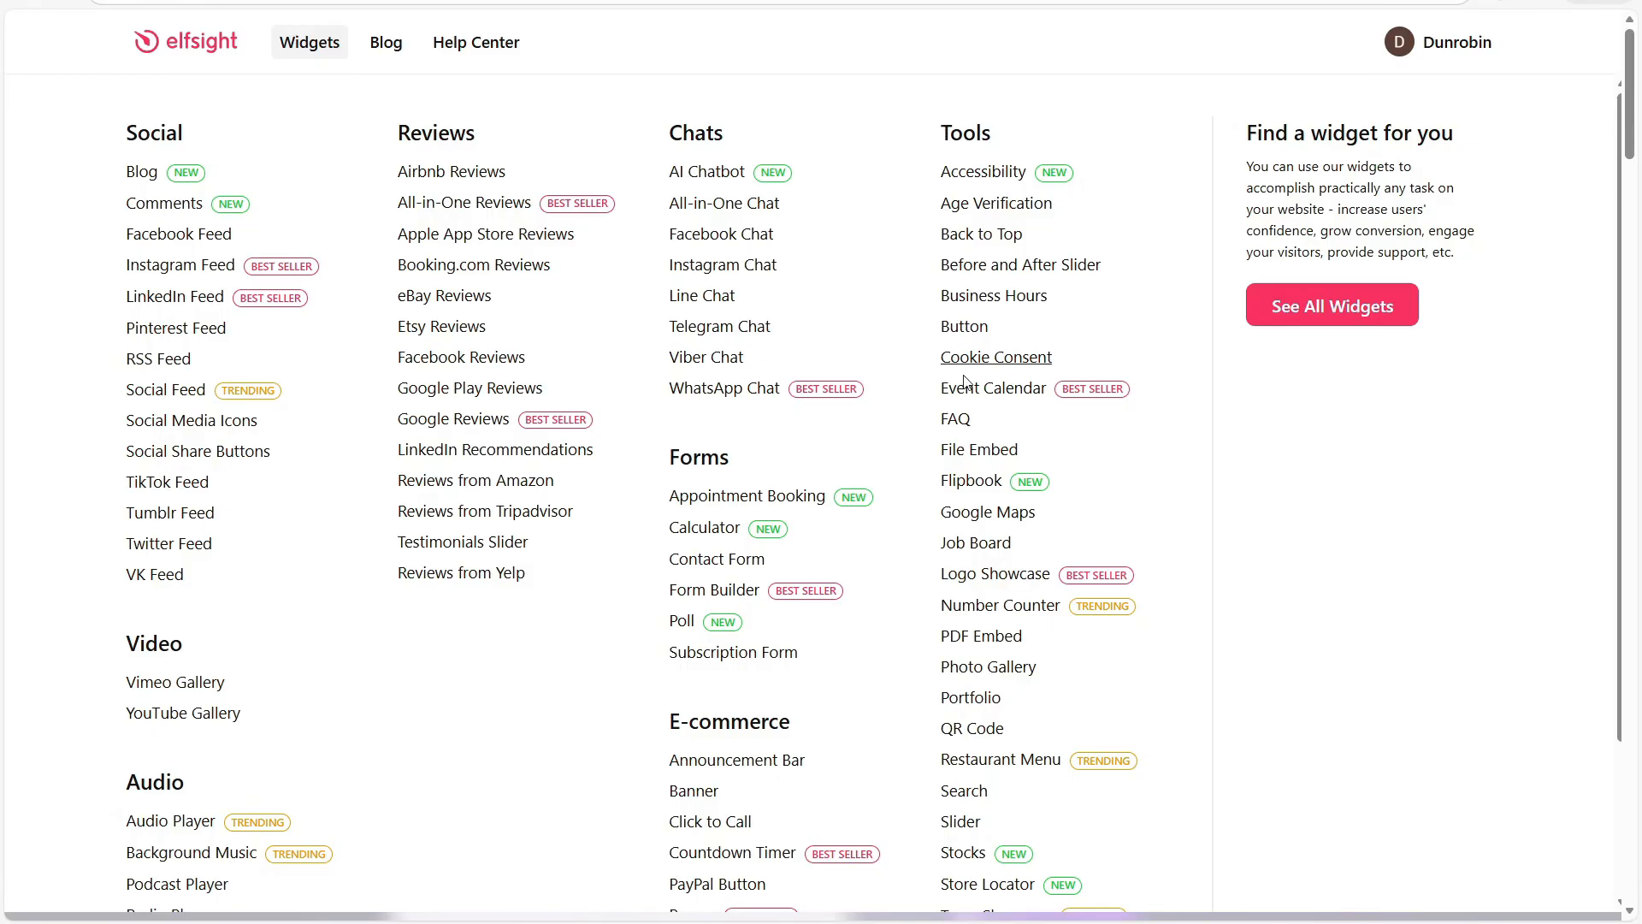
left_click(975, 482)
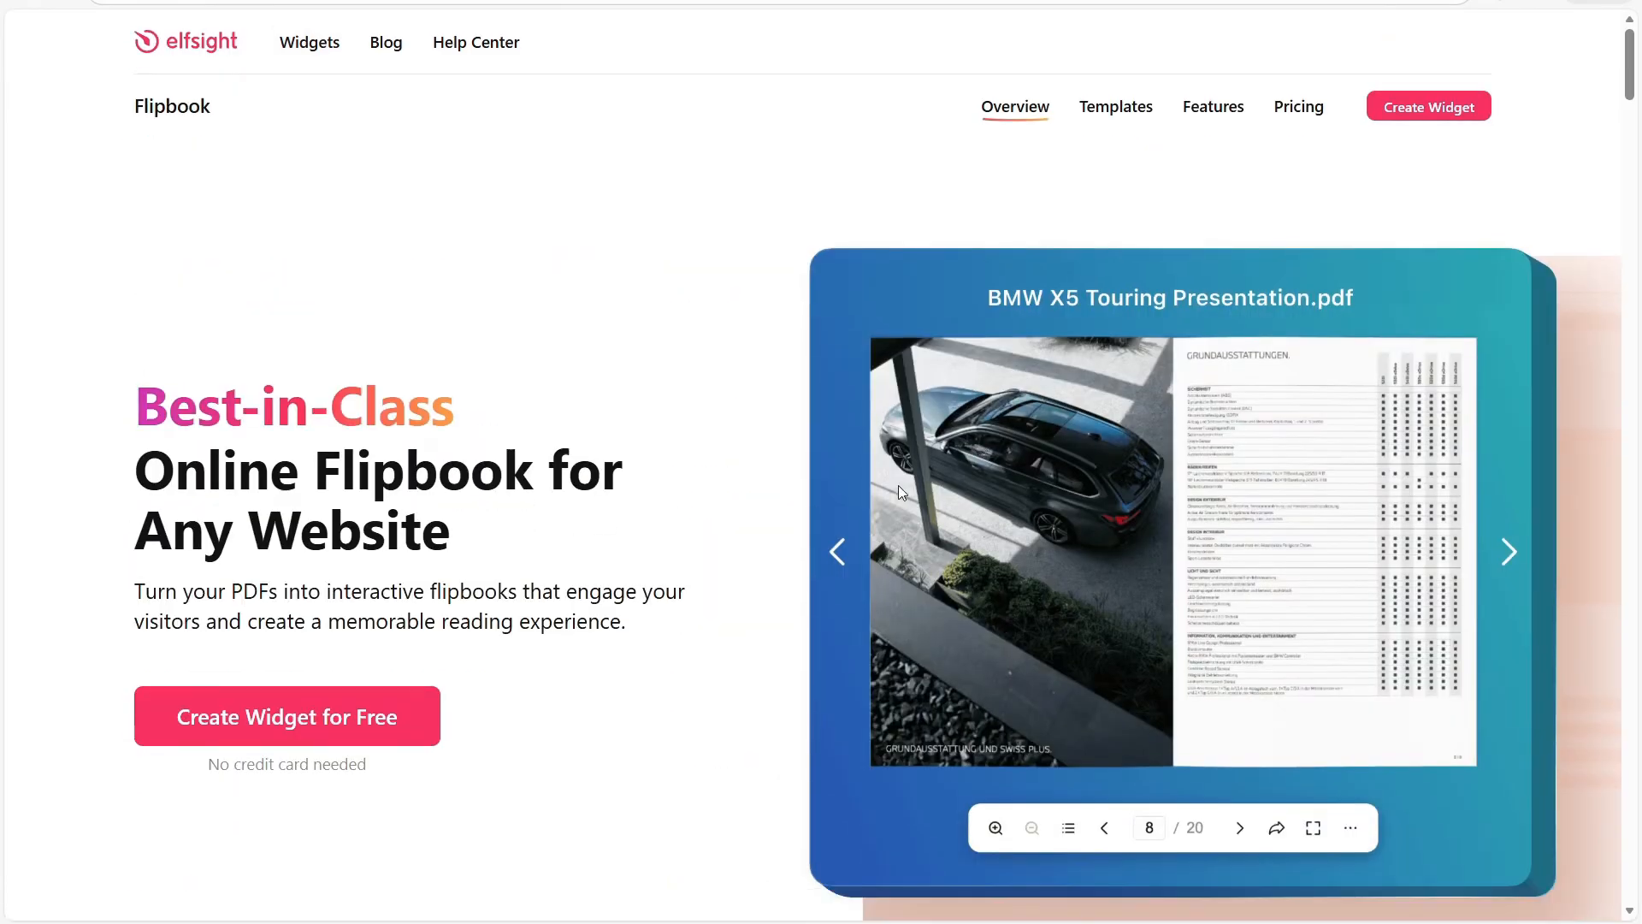
left_click(391, 721)
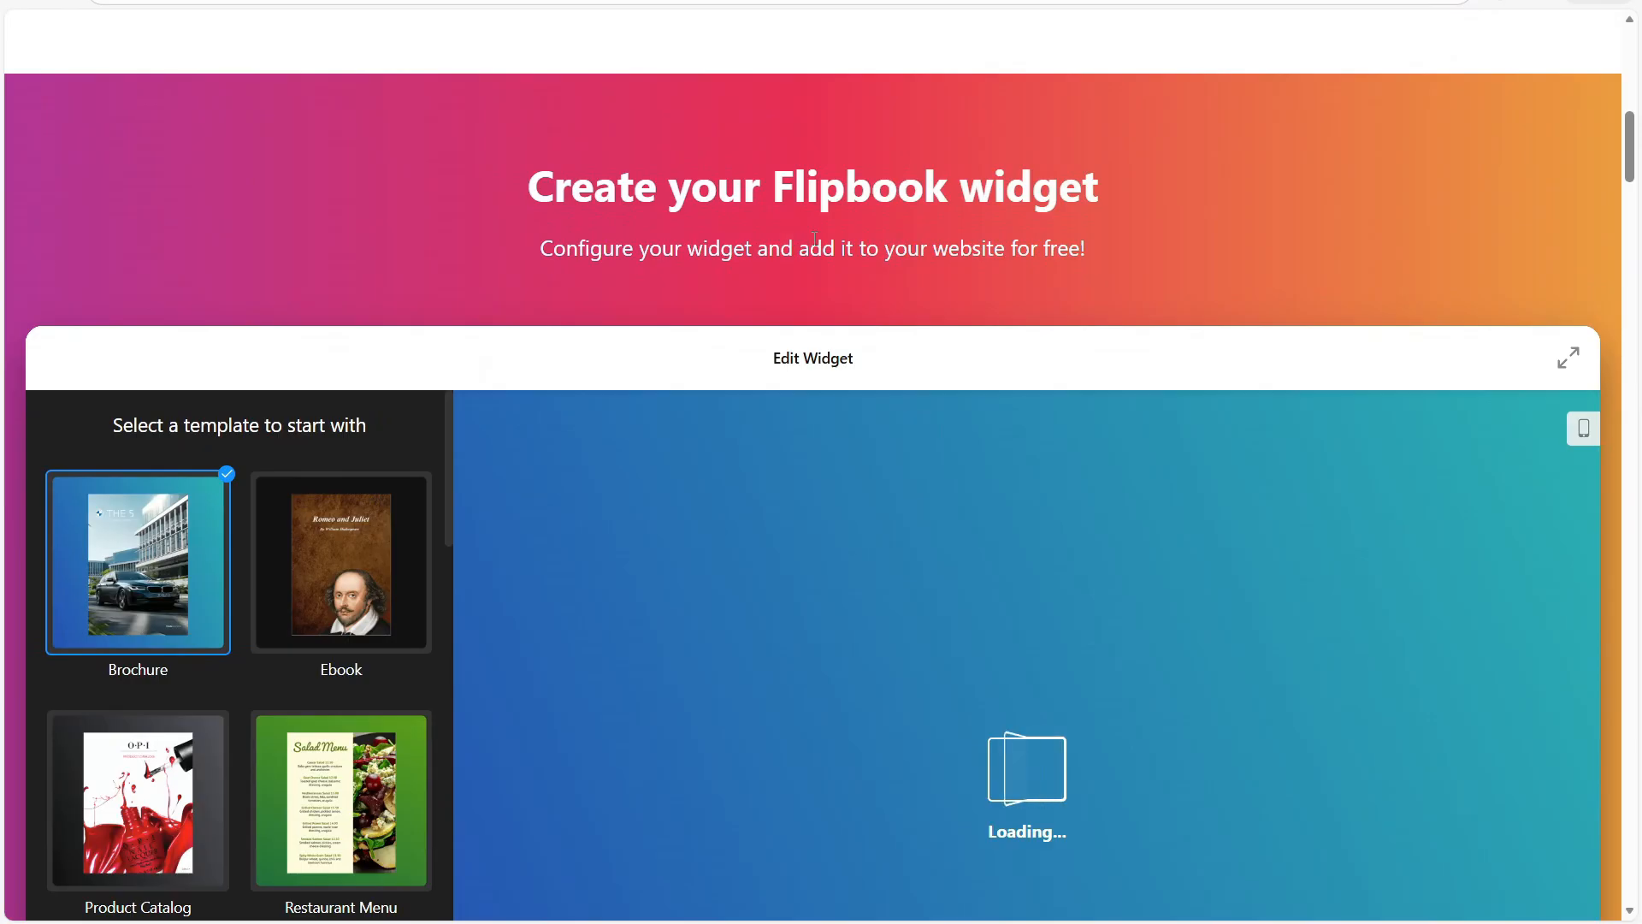
Step: Browse the flipbook template gallery and preview the Ebook and Portfolio templates
scroll(788, 228, "down", 4)
scroll(814, 238, "up", 1)
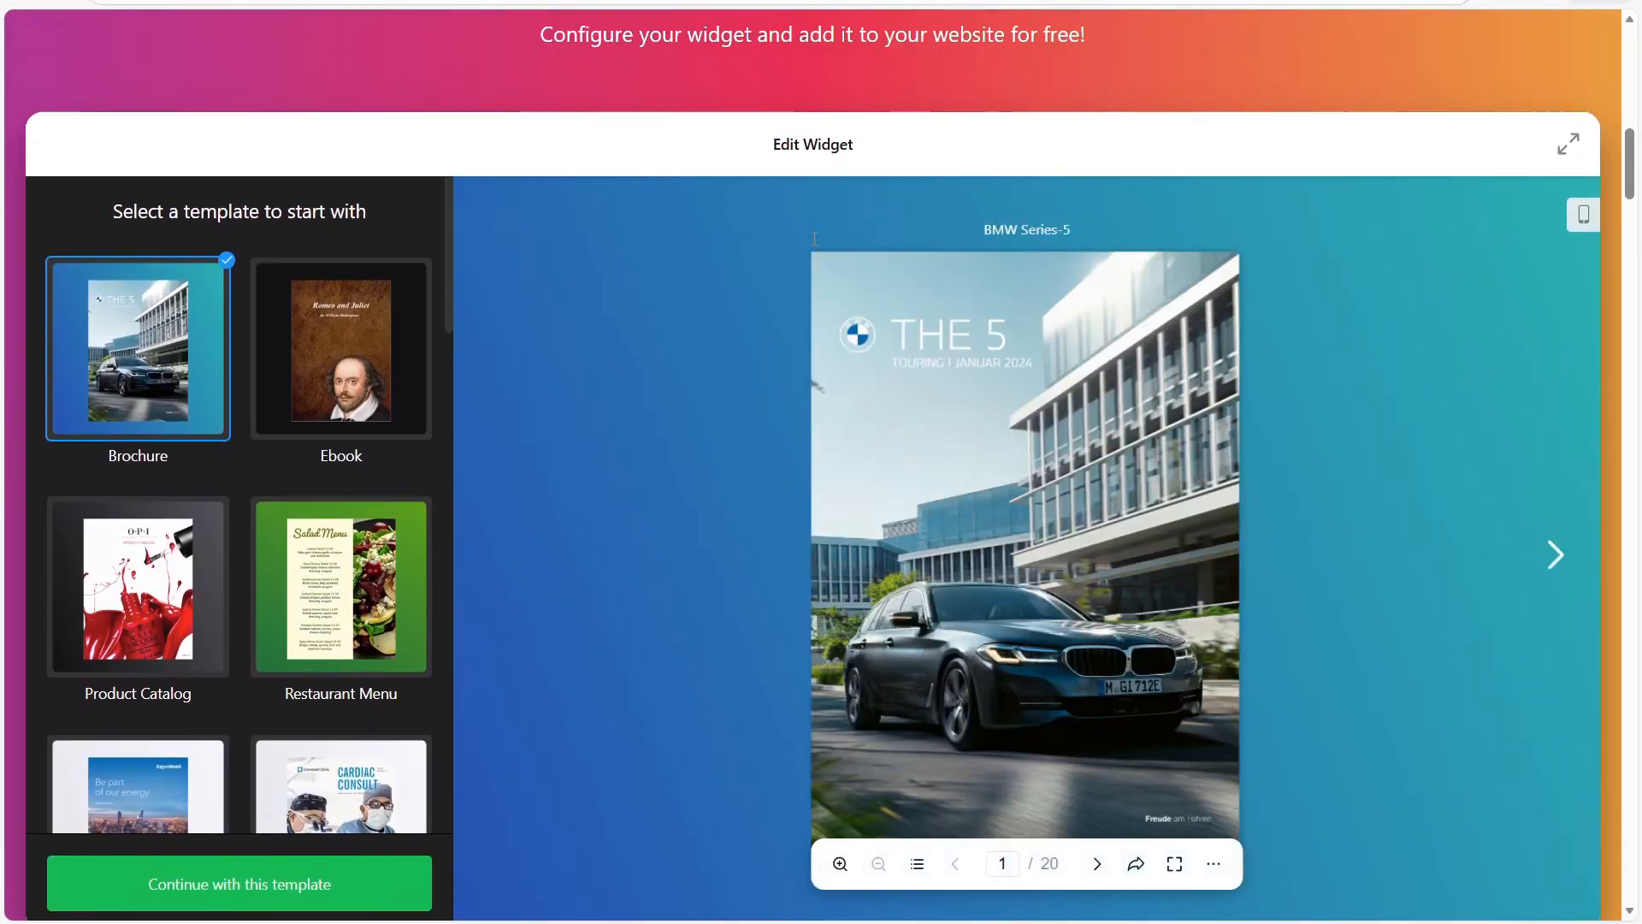
scroll(814, 238, "down", 1)
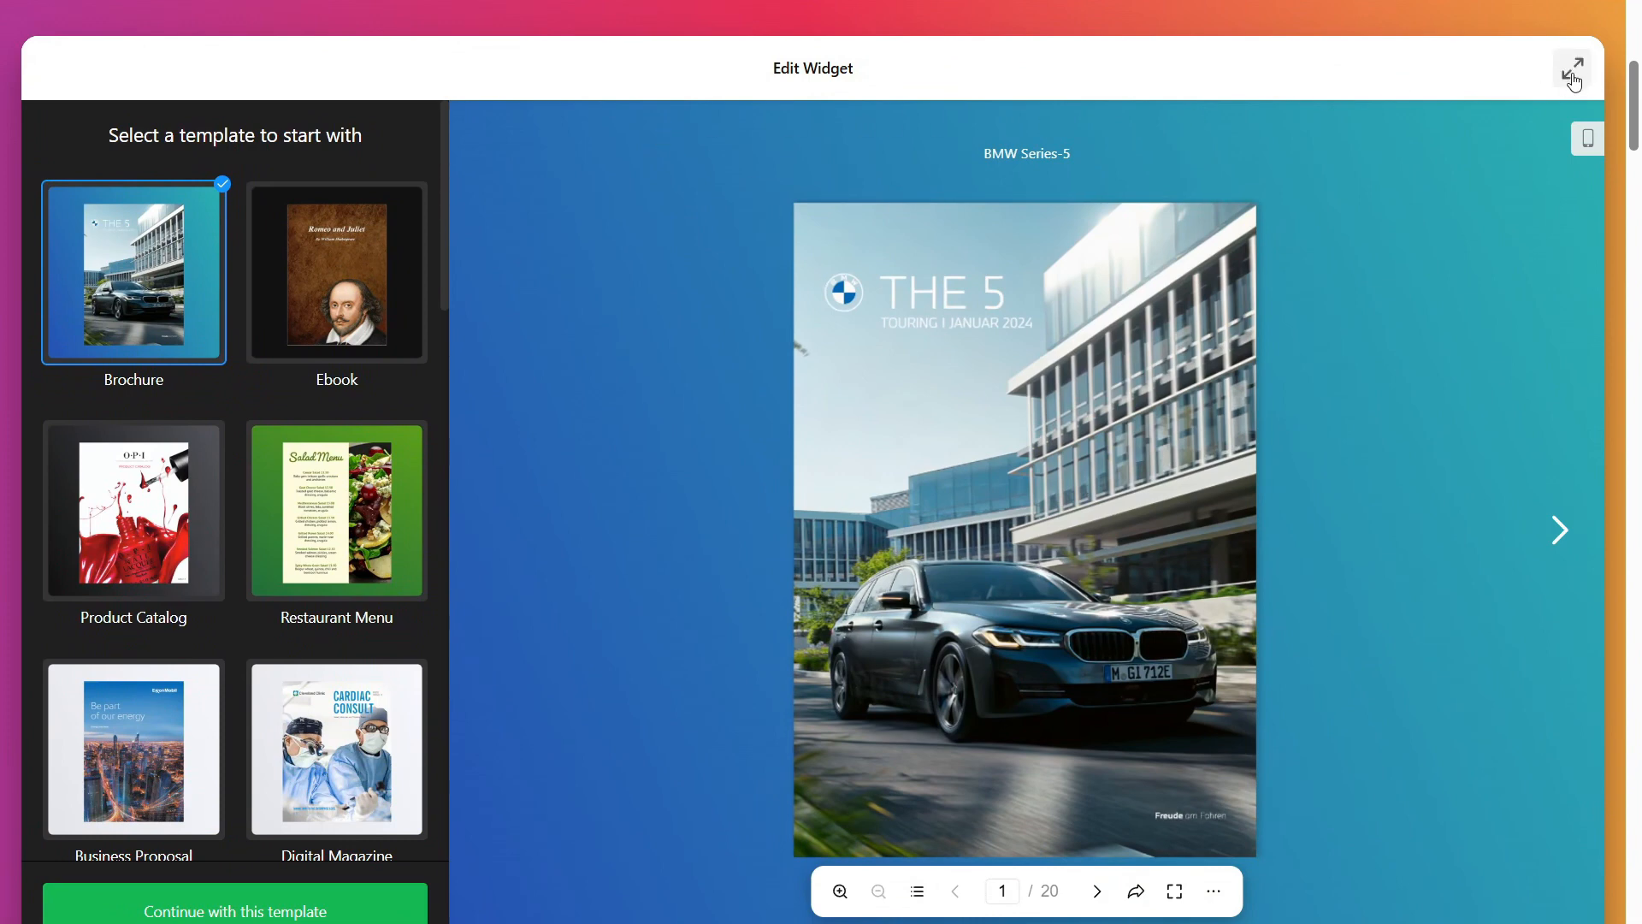
scroll(1575, 82, "down", 1)
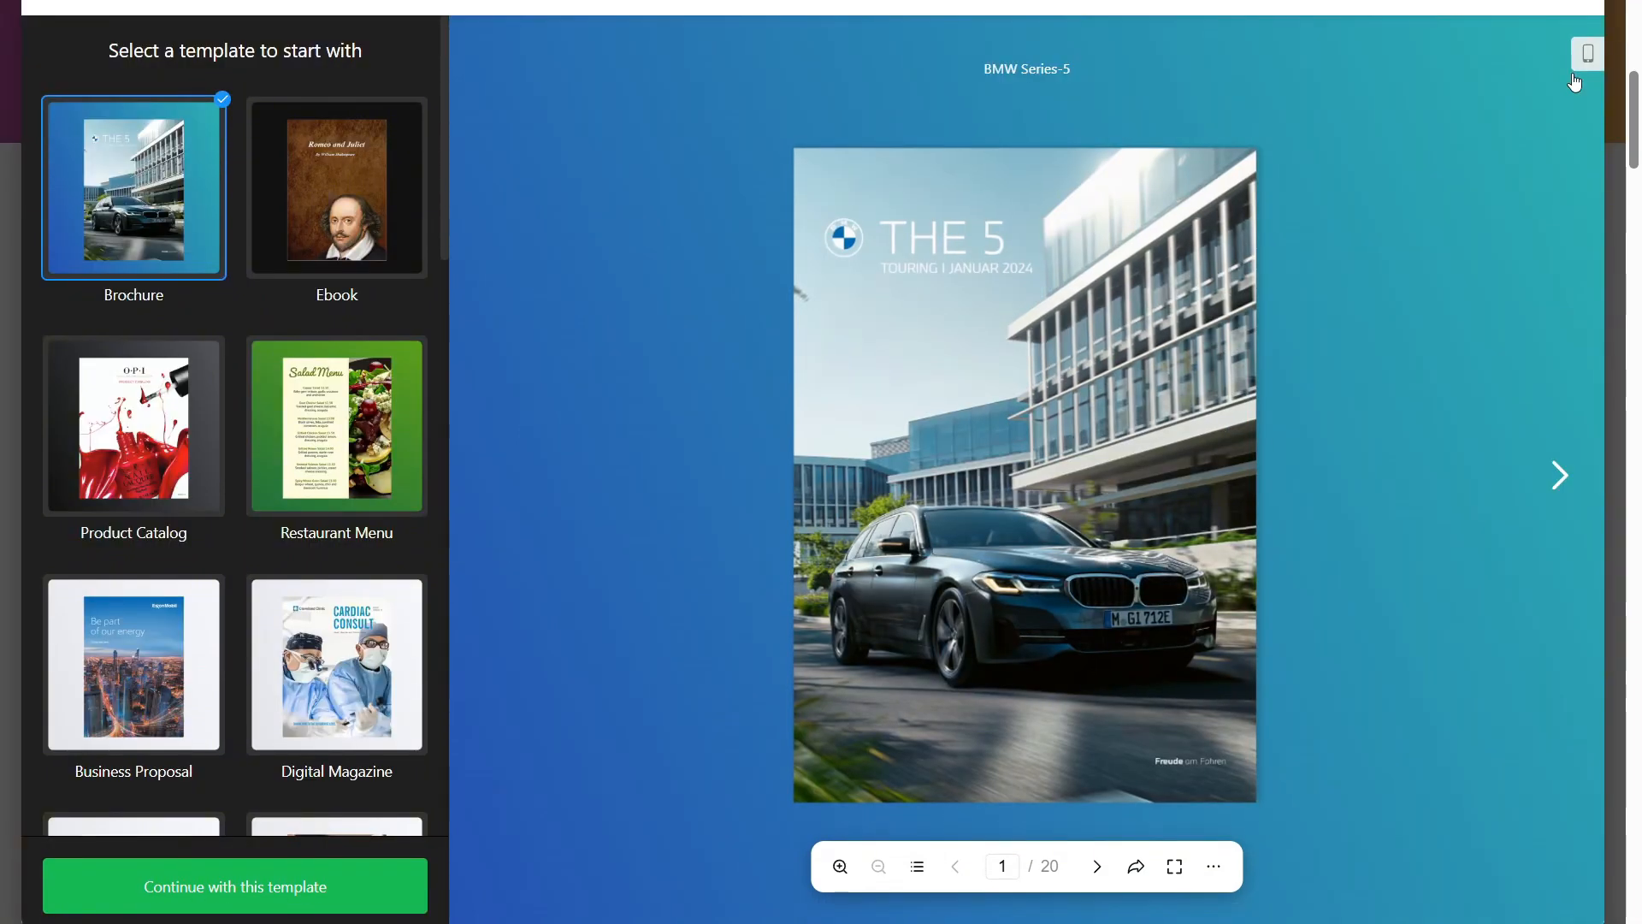
left_click(308, 175)
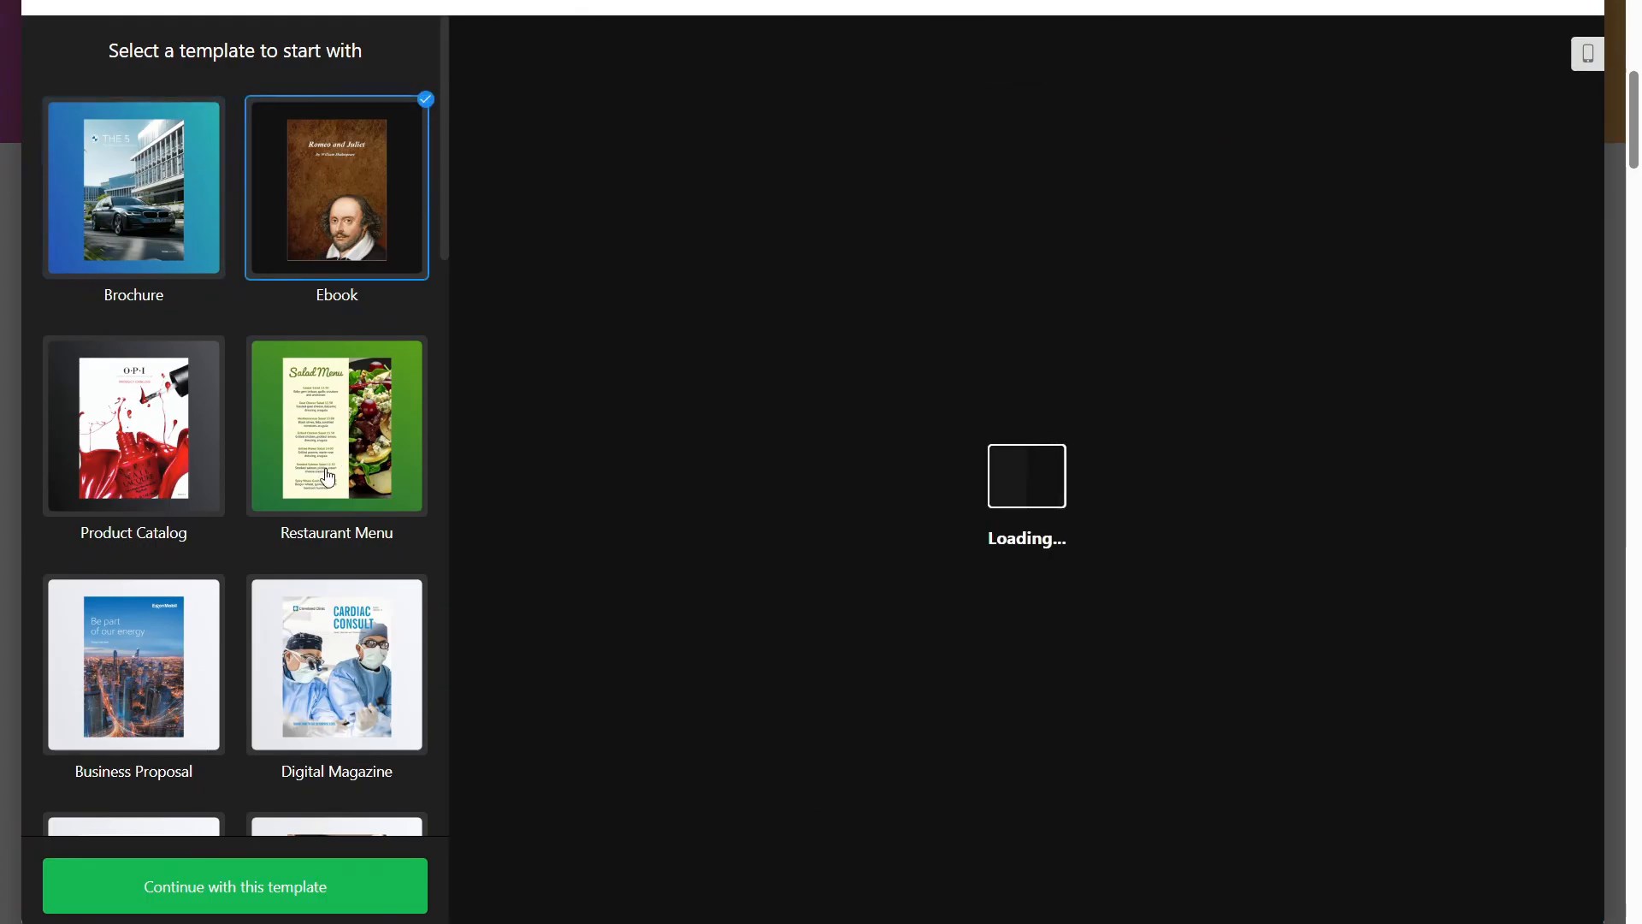
scroll(328, 477, "down", 4)
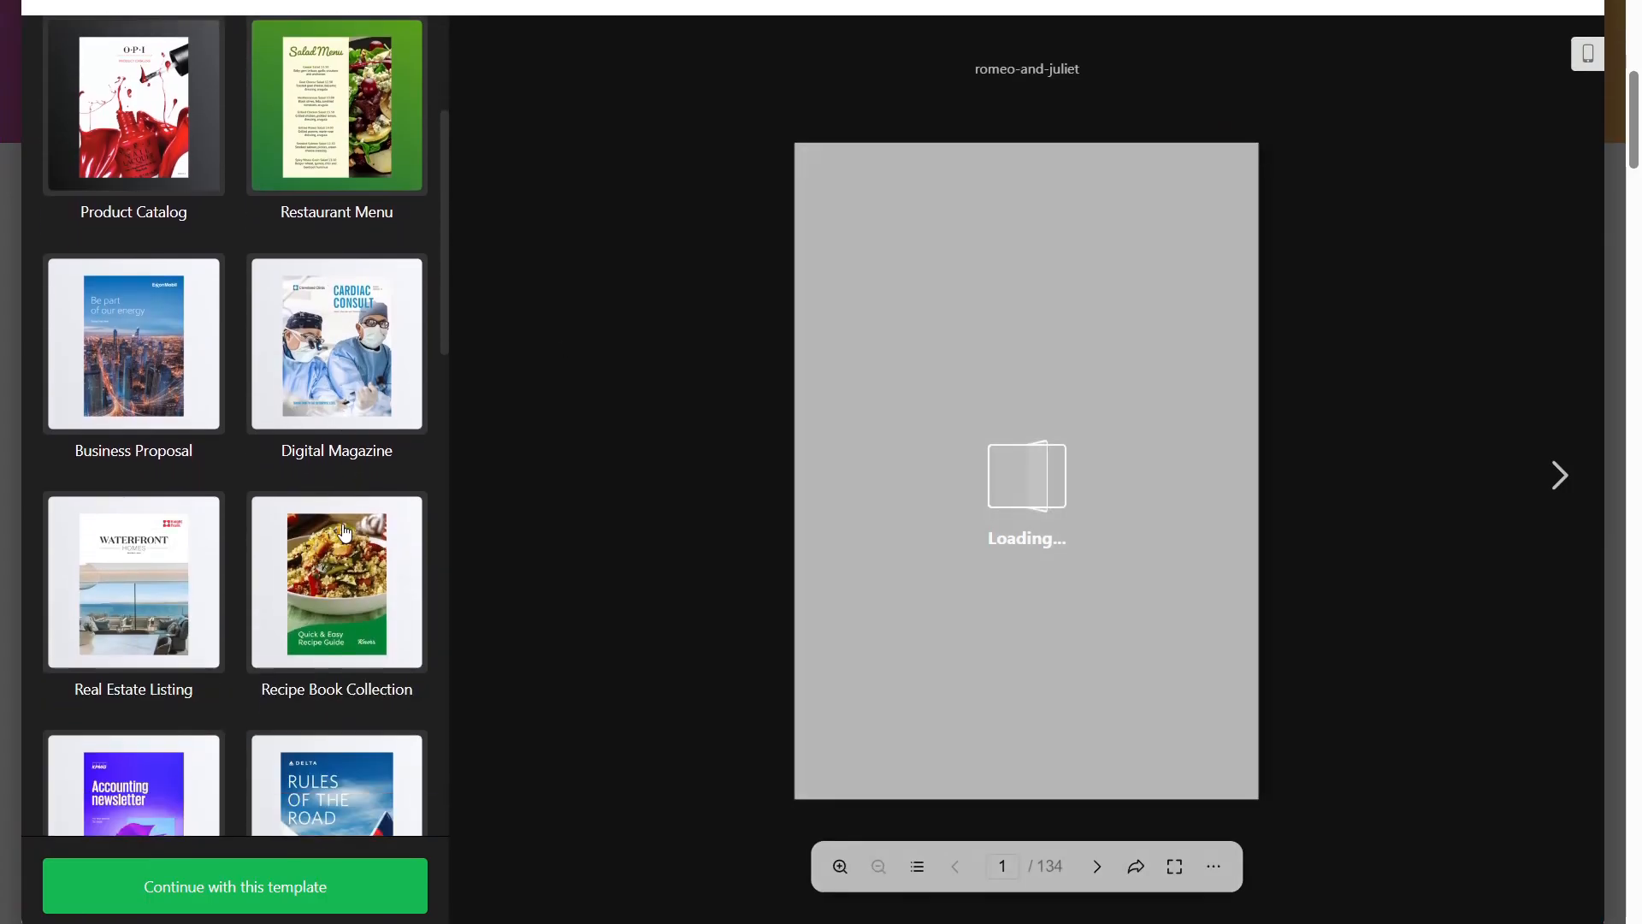
scroll(345, 513, "down", 2)
scroll(342, 500, "down", 3)
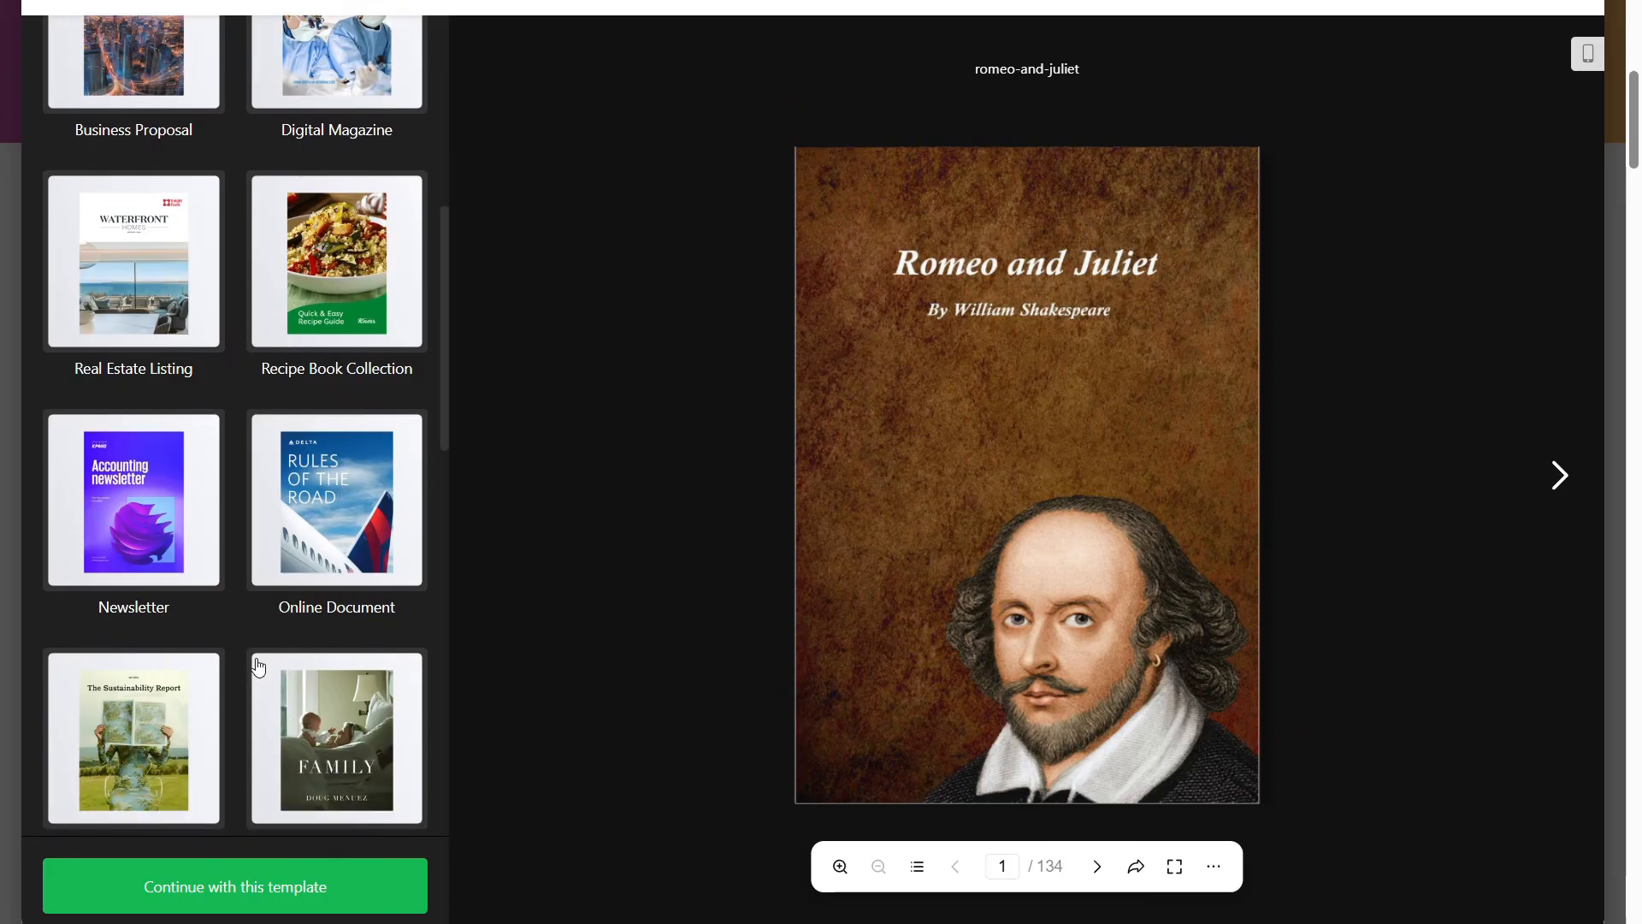
scroll(259, 667, "down", 4)
left_click(340, 630)
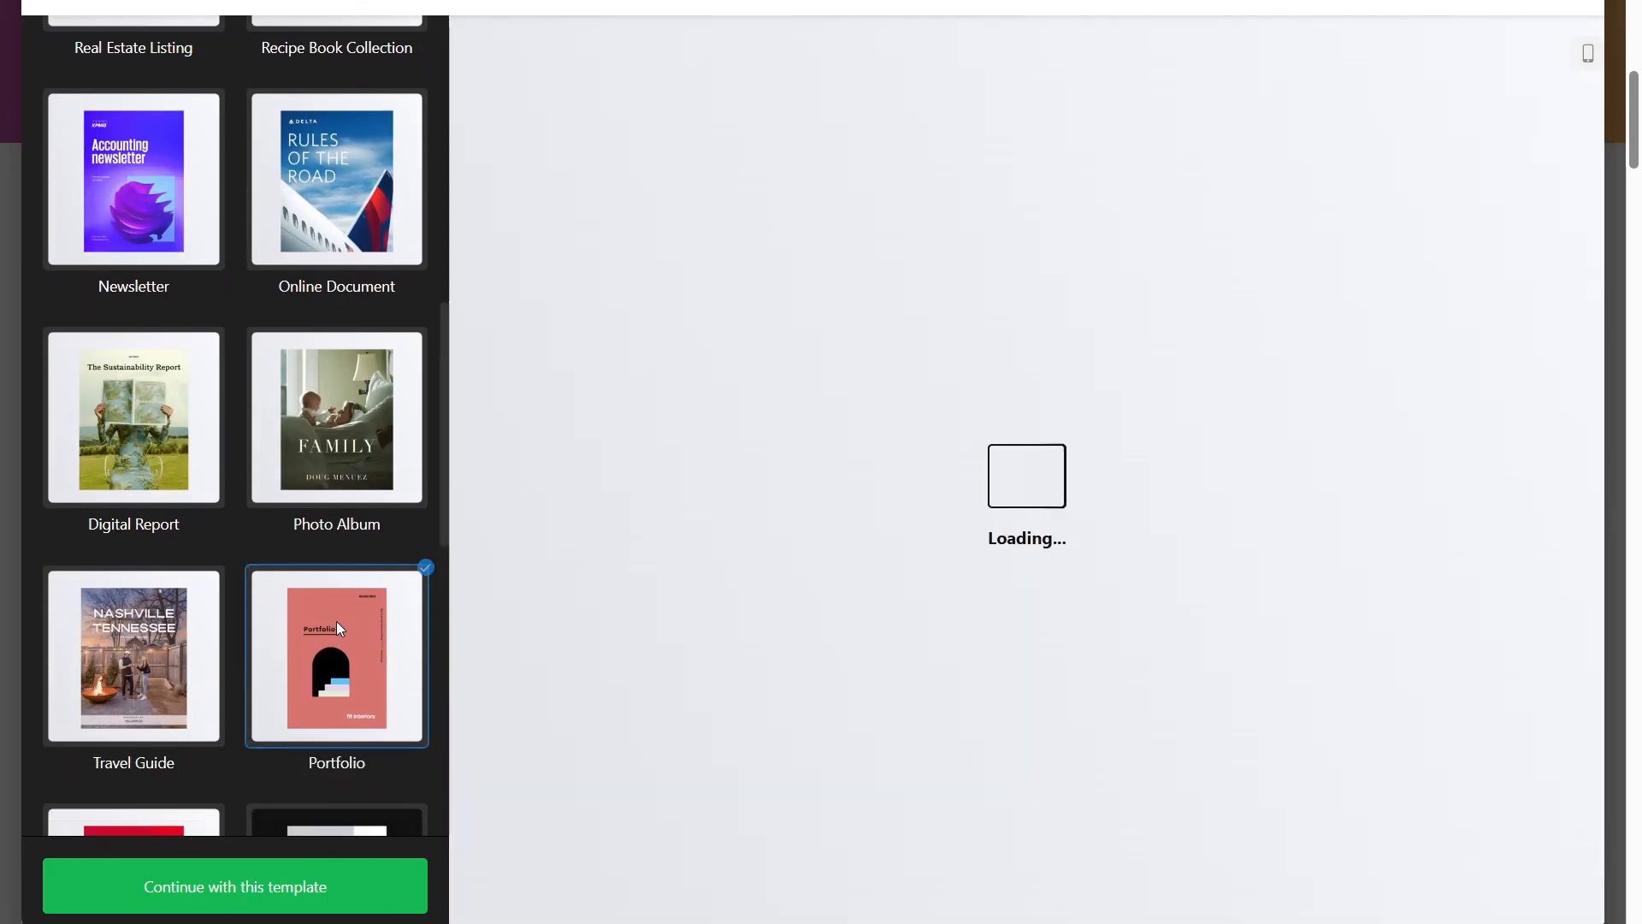
scroll(291, 574, "down", 4)
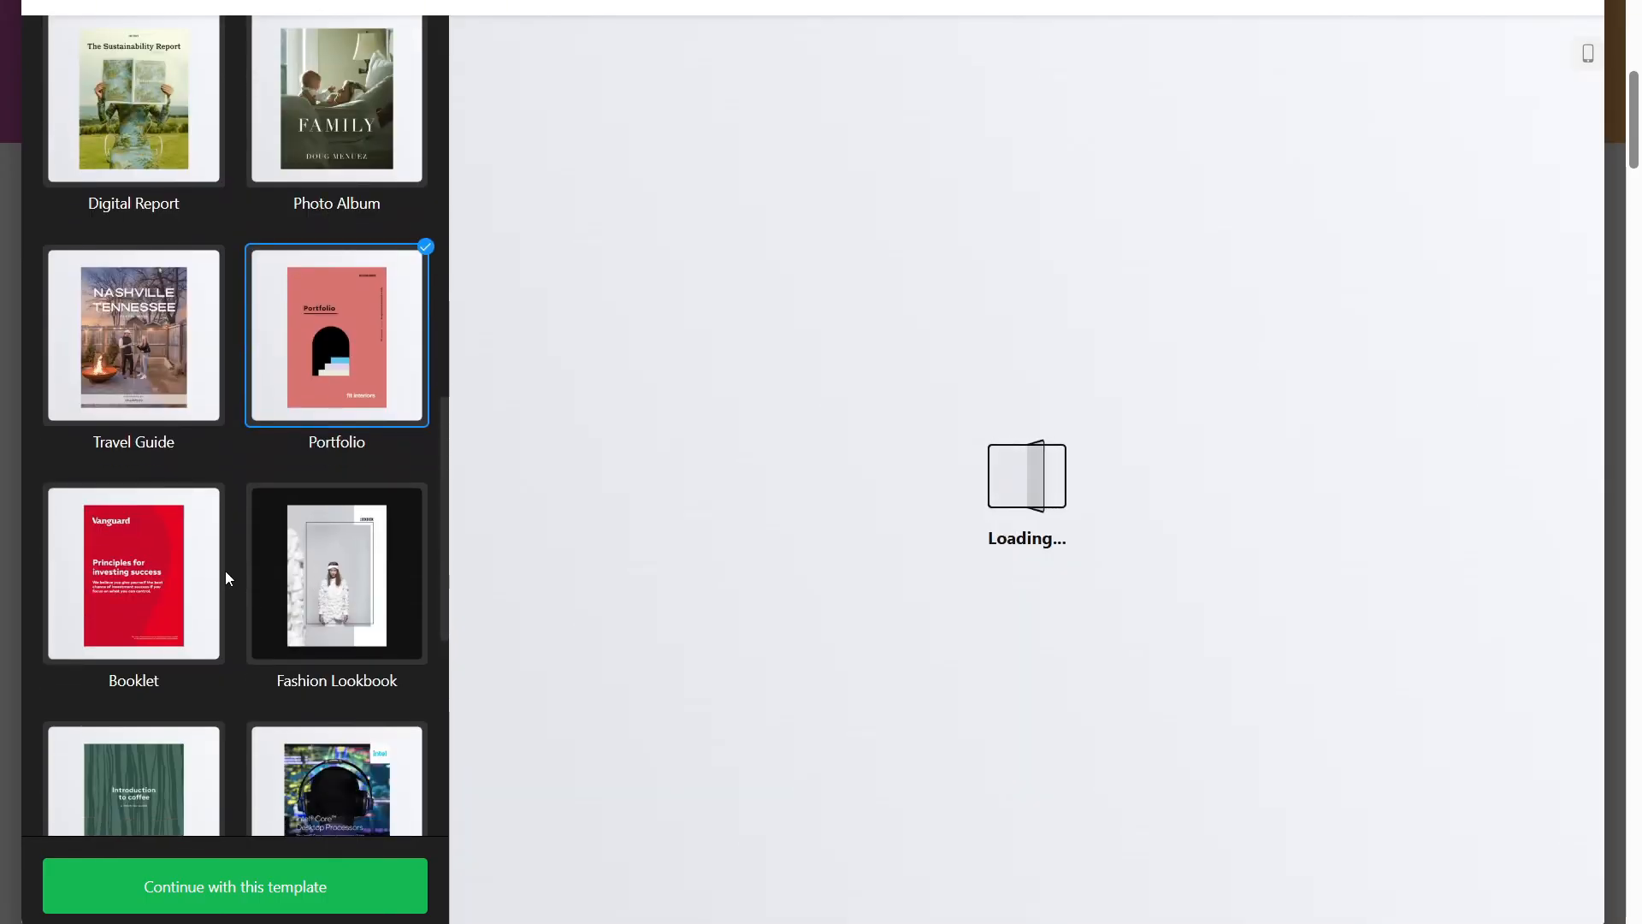
scroll(225, 578, "down", 1)
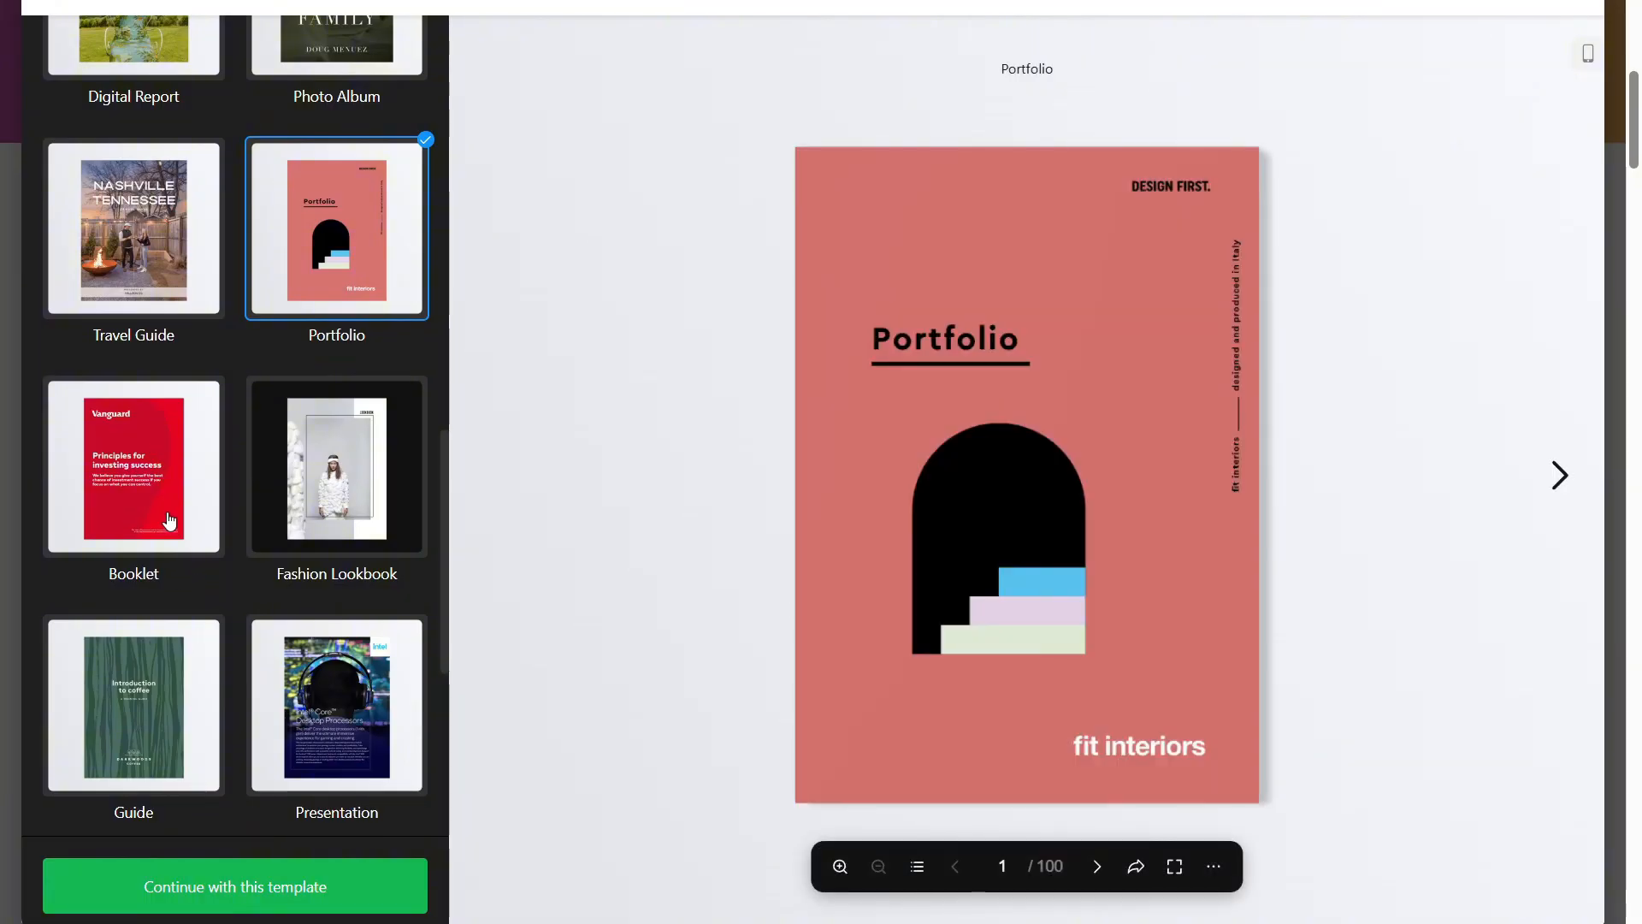
Step: Select the Digital Report template and continue with it
scroll(169, 522, "up", 5)
left_click(128, 547)
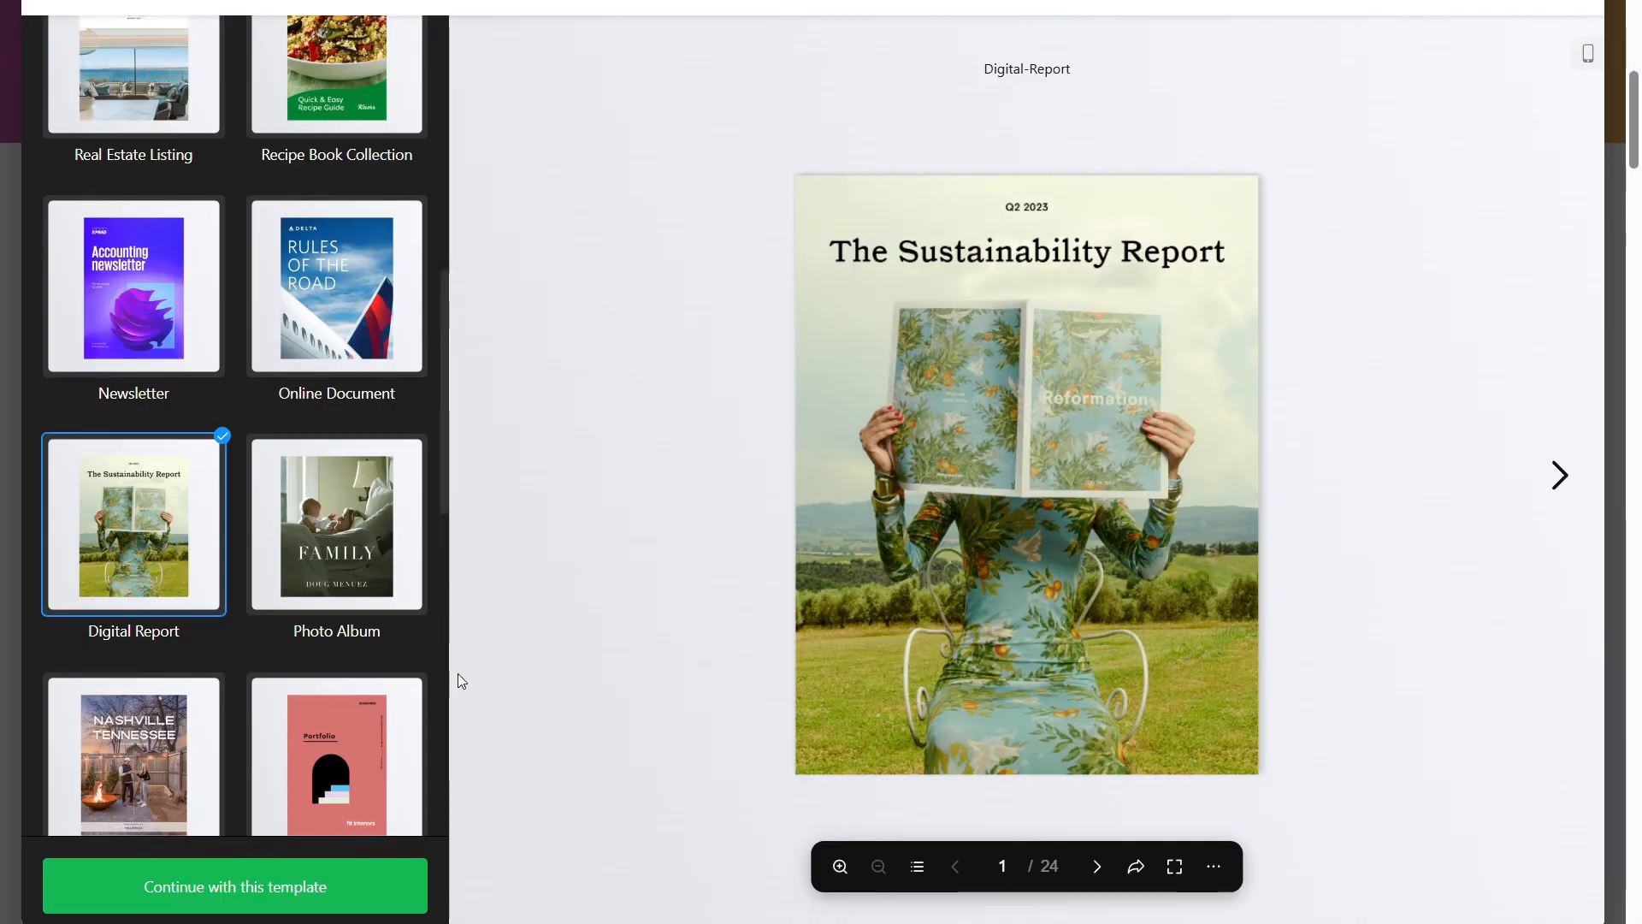
left_click(252, 898)
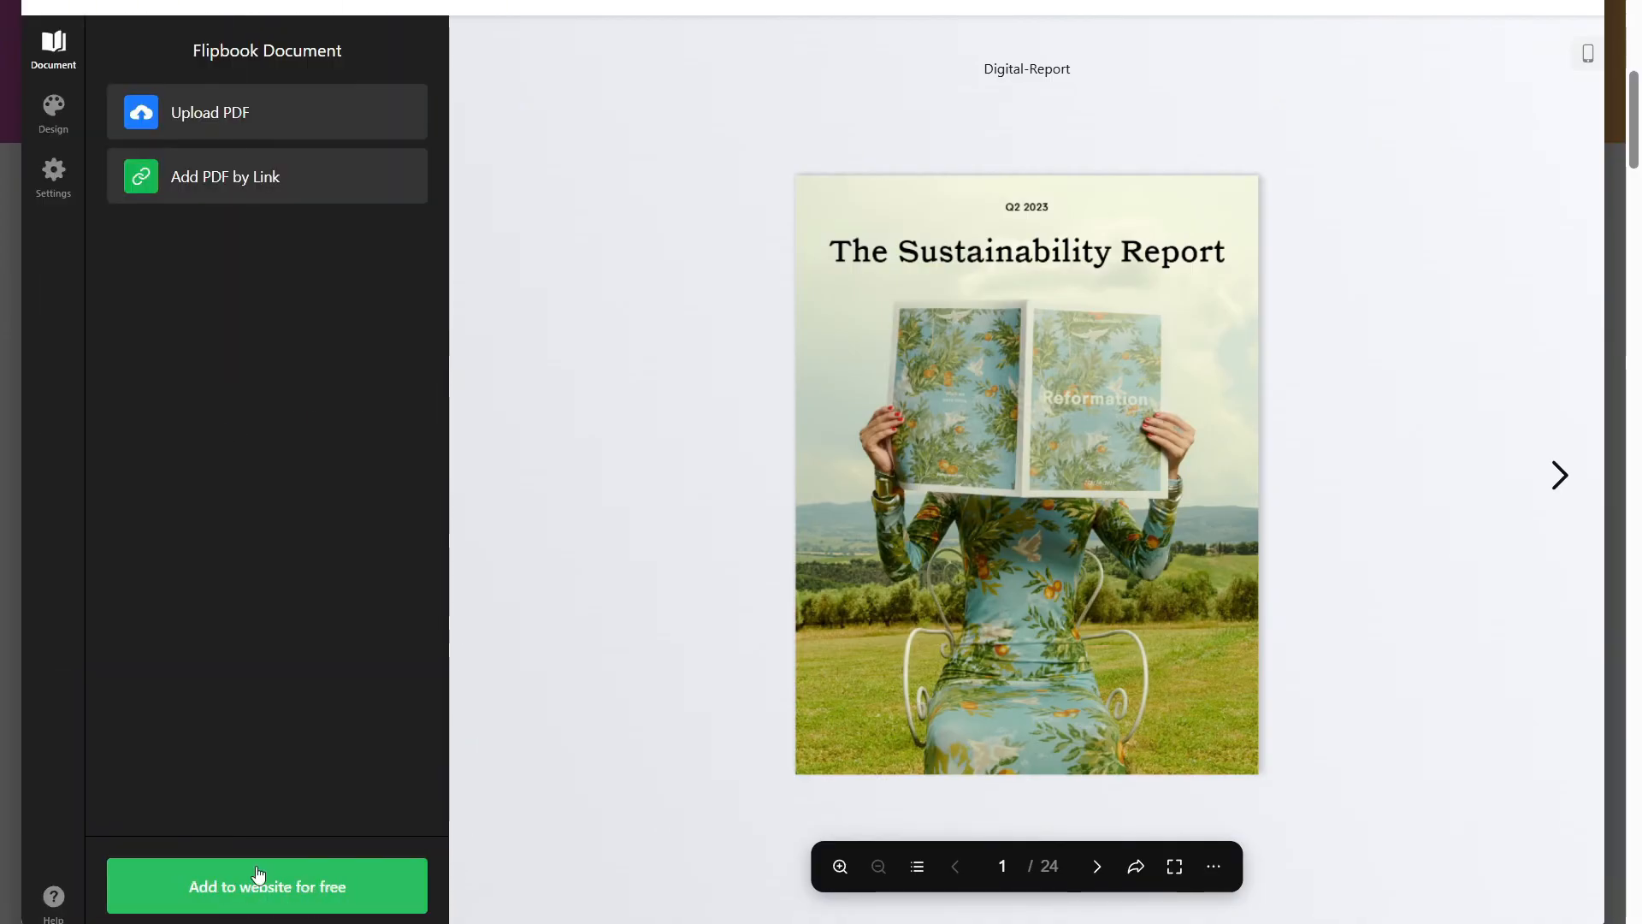
Step: Turn a page of the sample report, upload png2pdf.pdf as the flipbook document and page through it
left_click(1101, 881)
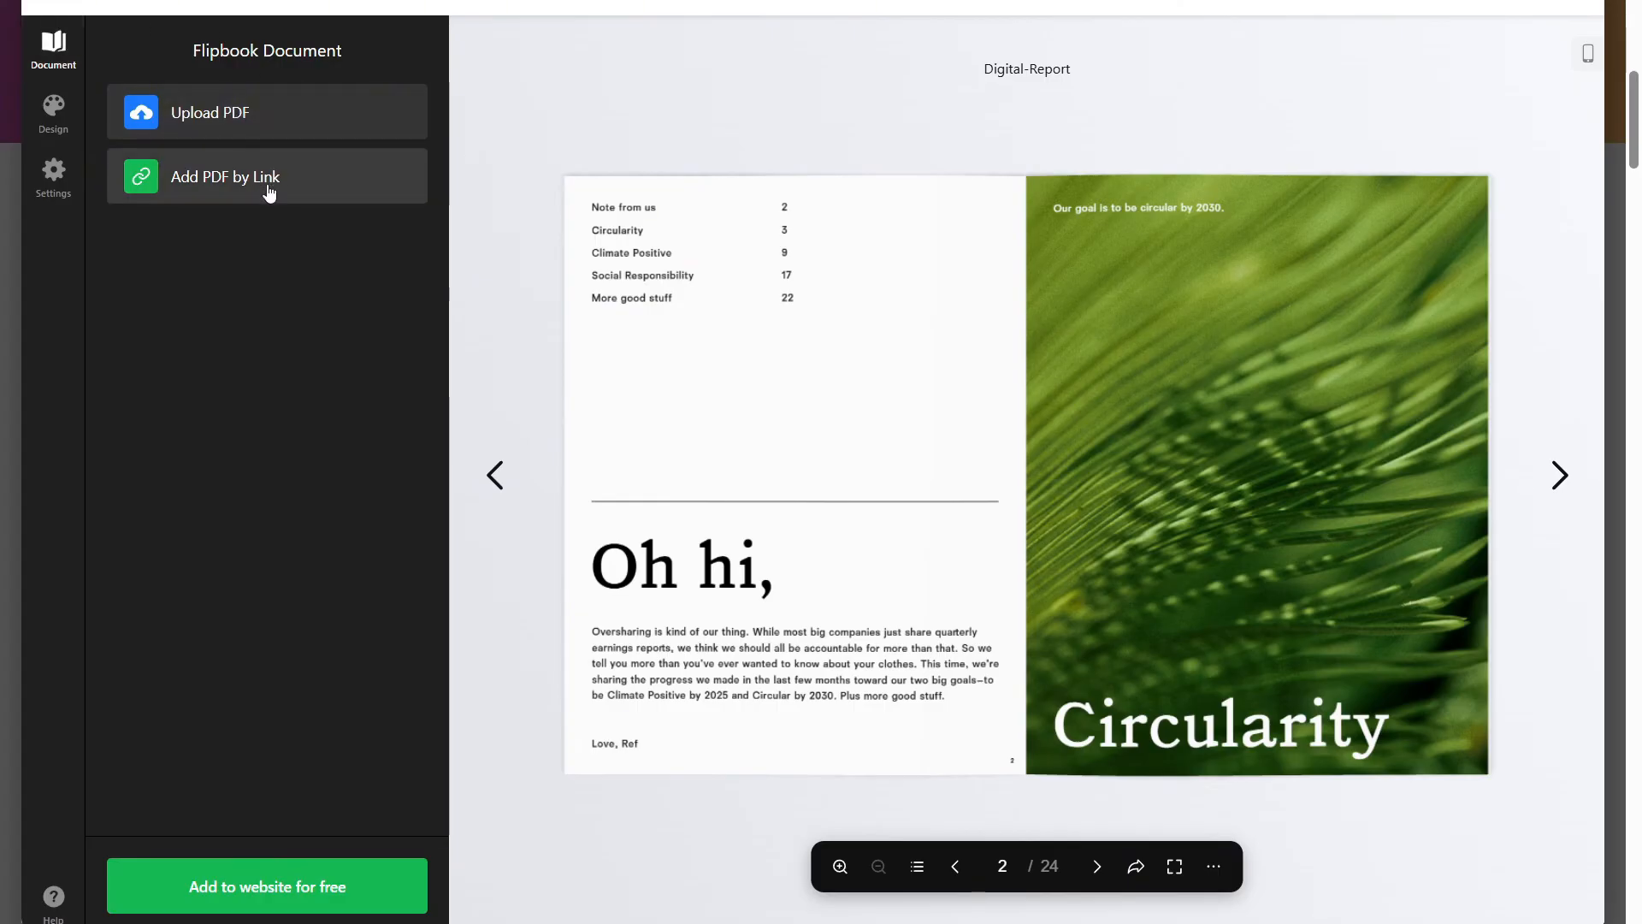
left_click(265, 128)
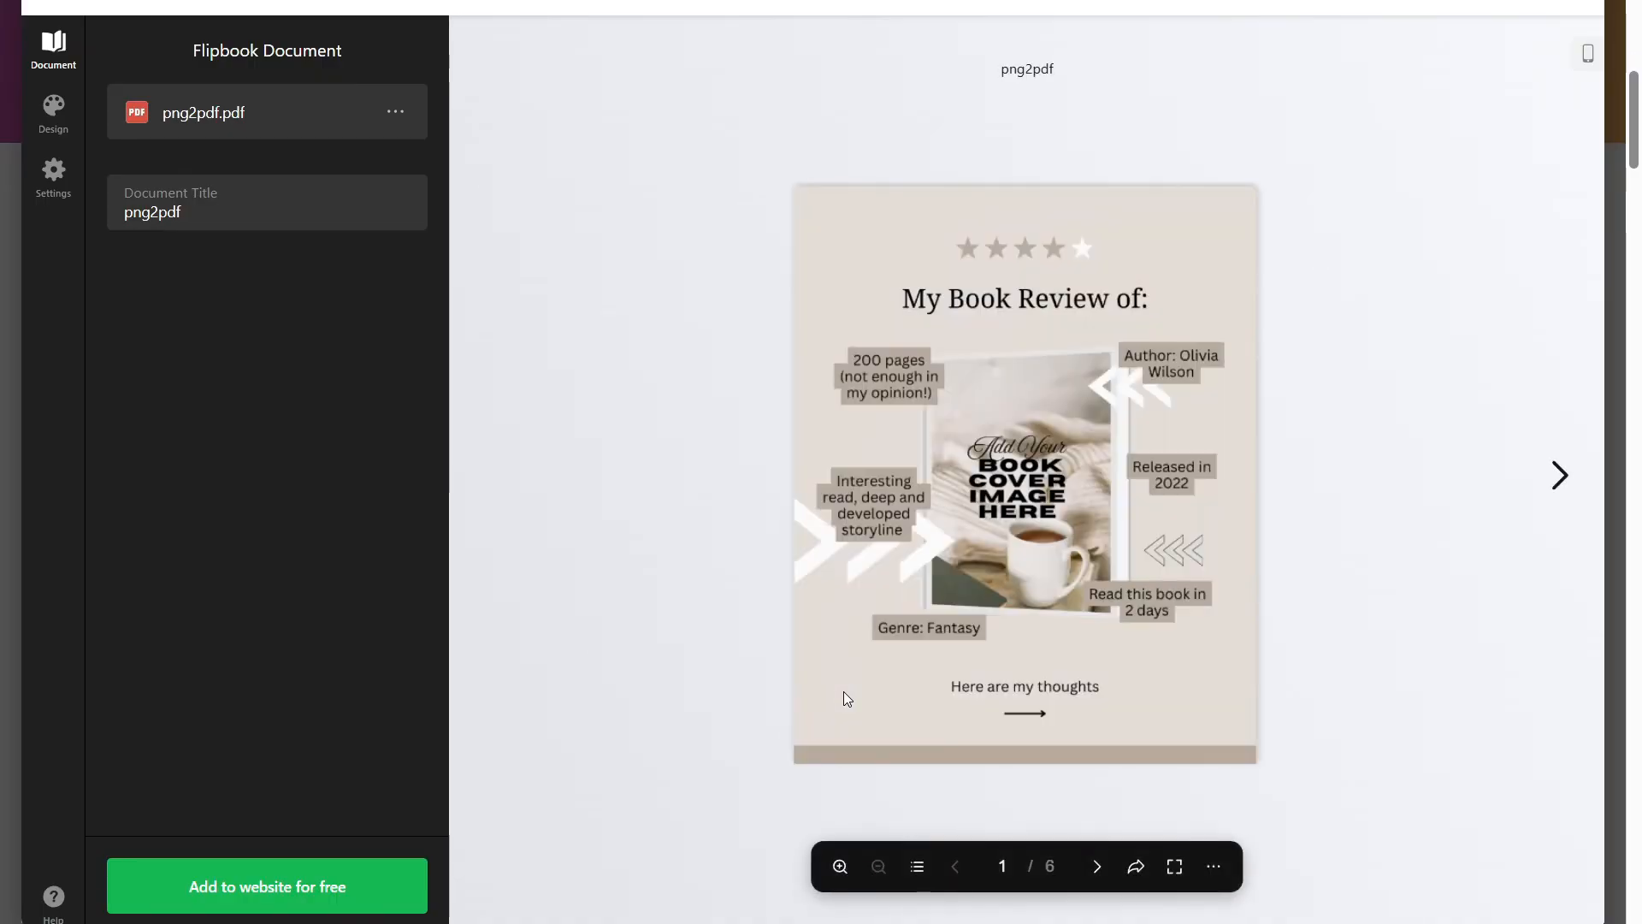
left_click(1097, 868)
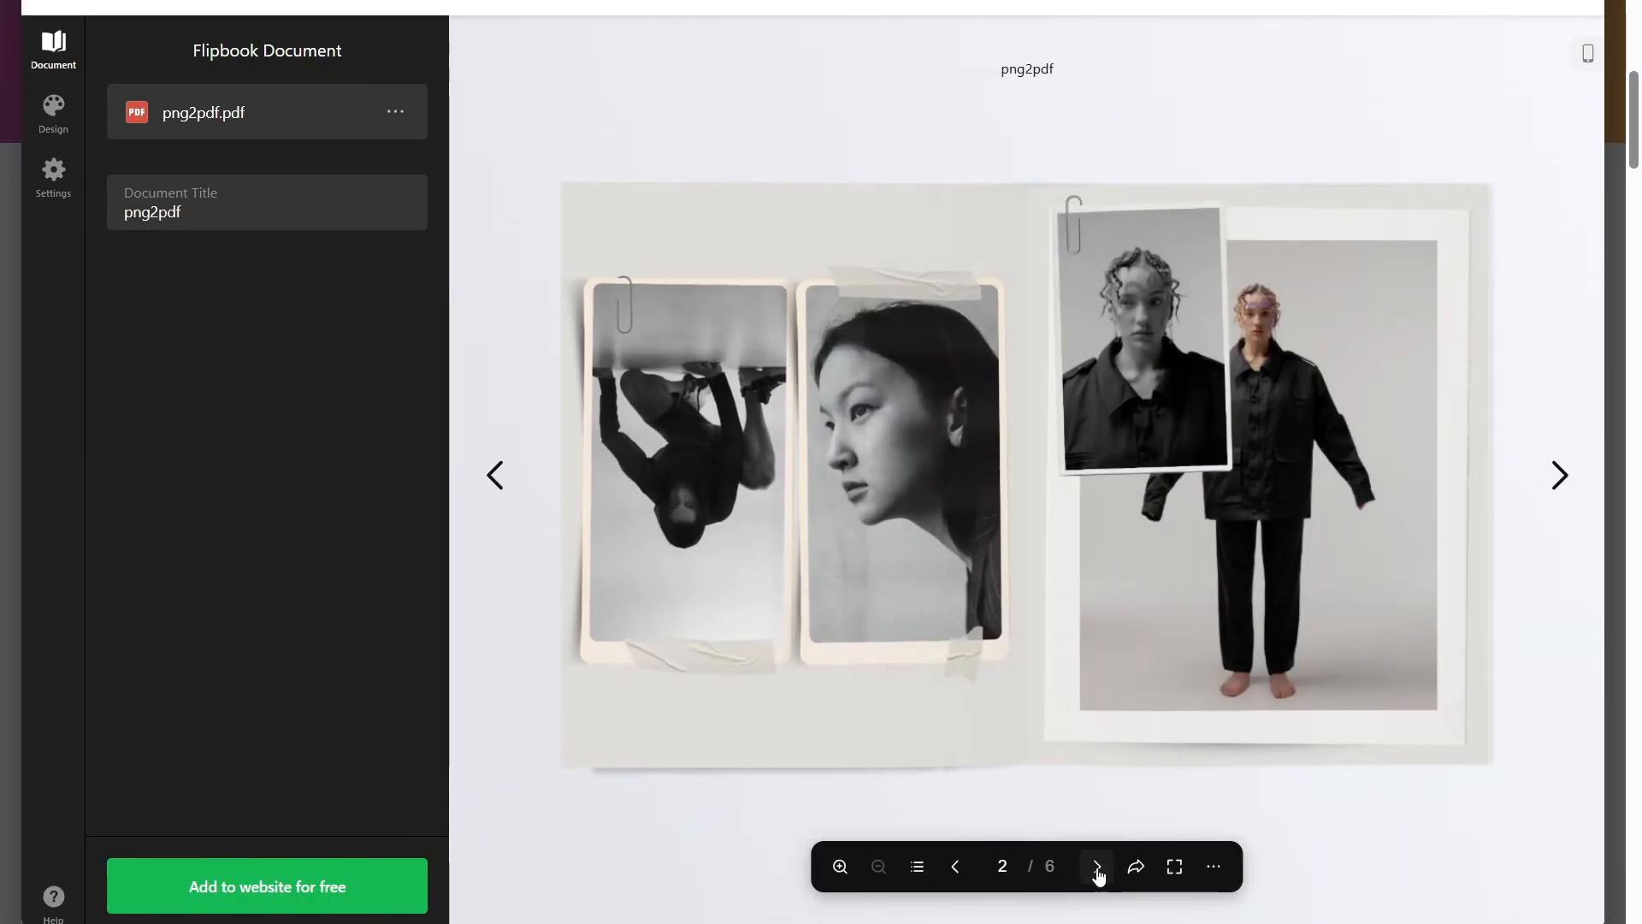
left_click(1096, 867)
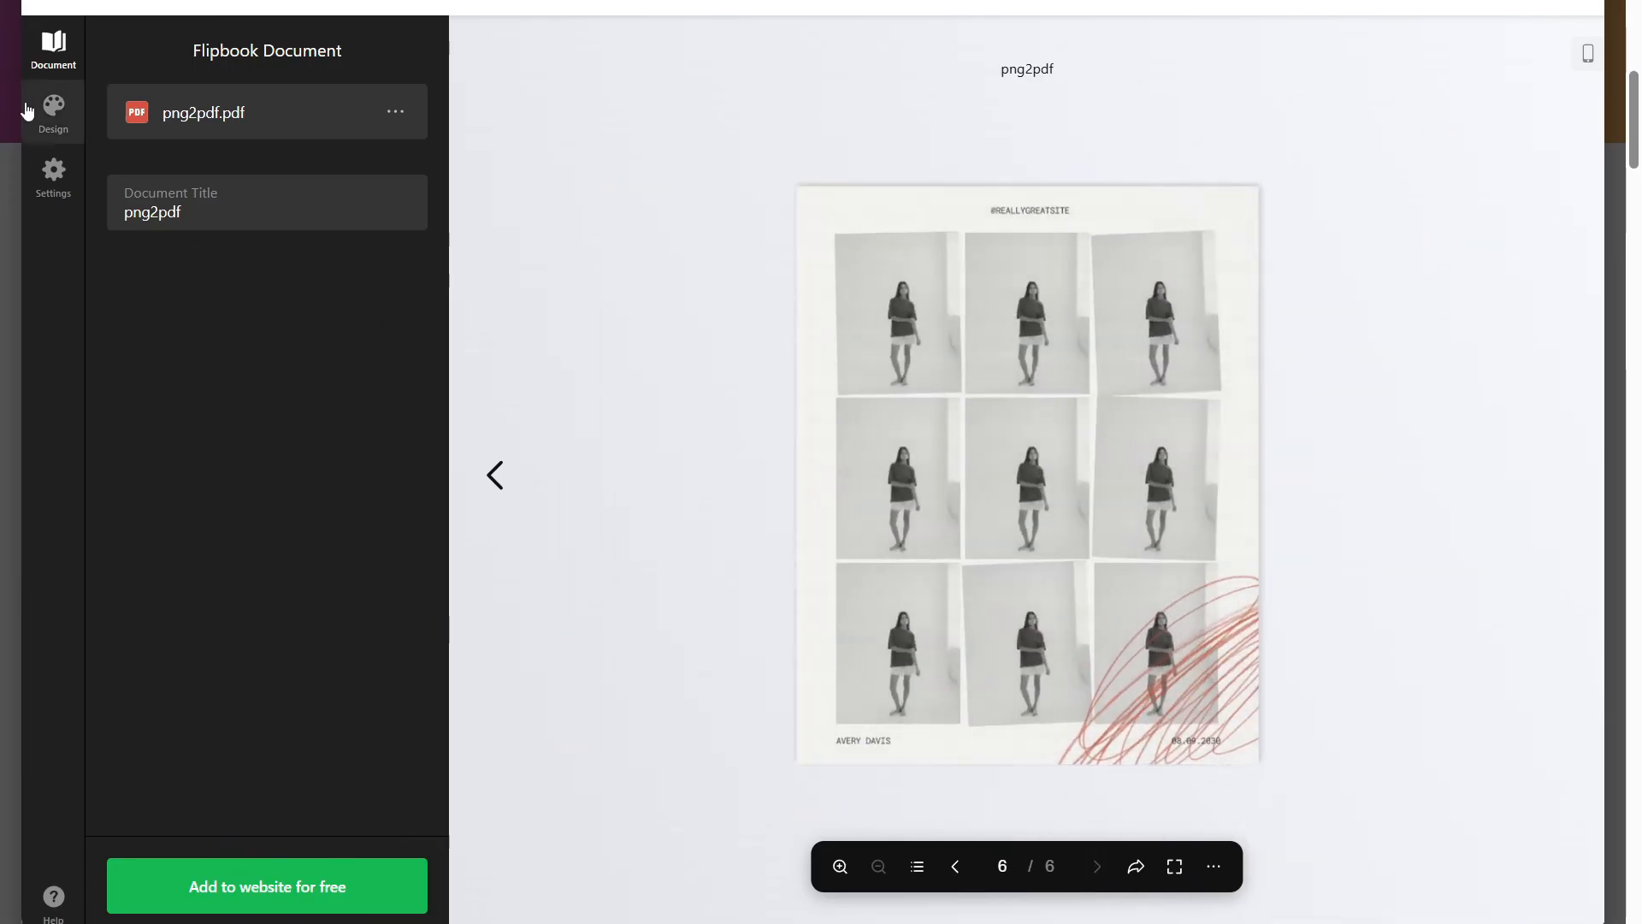
Step: Look through the background types in the flipbook's design options and set the background to the Color type
left_click(27, 110)
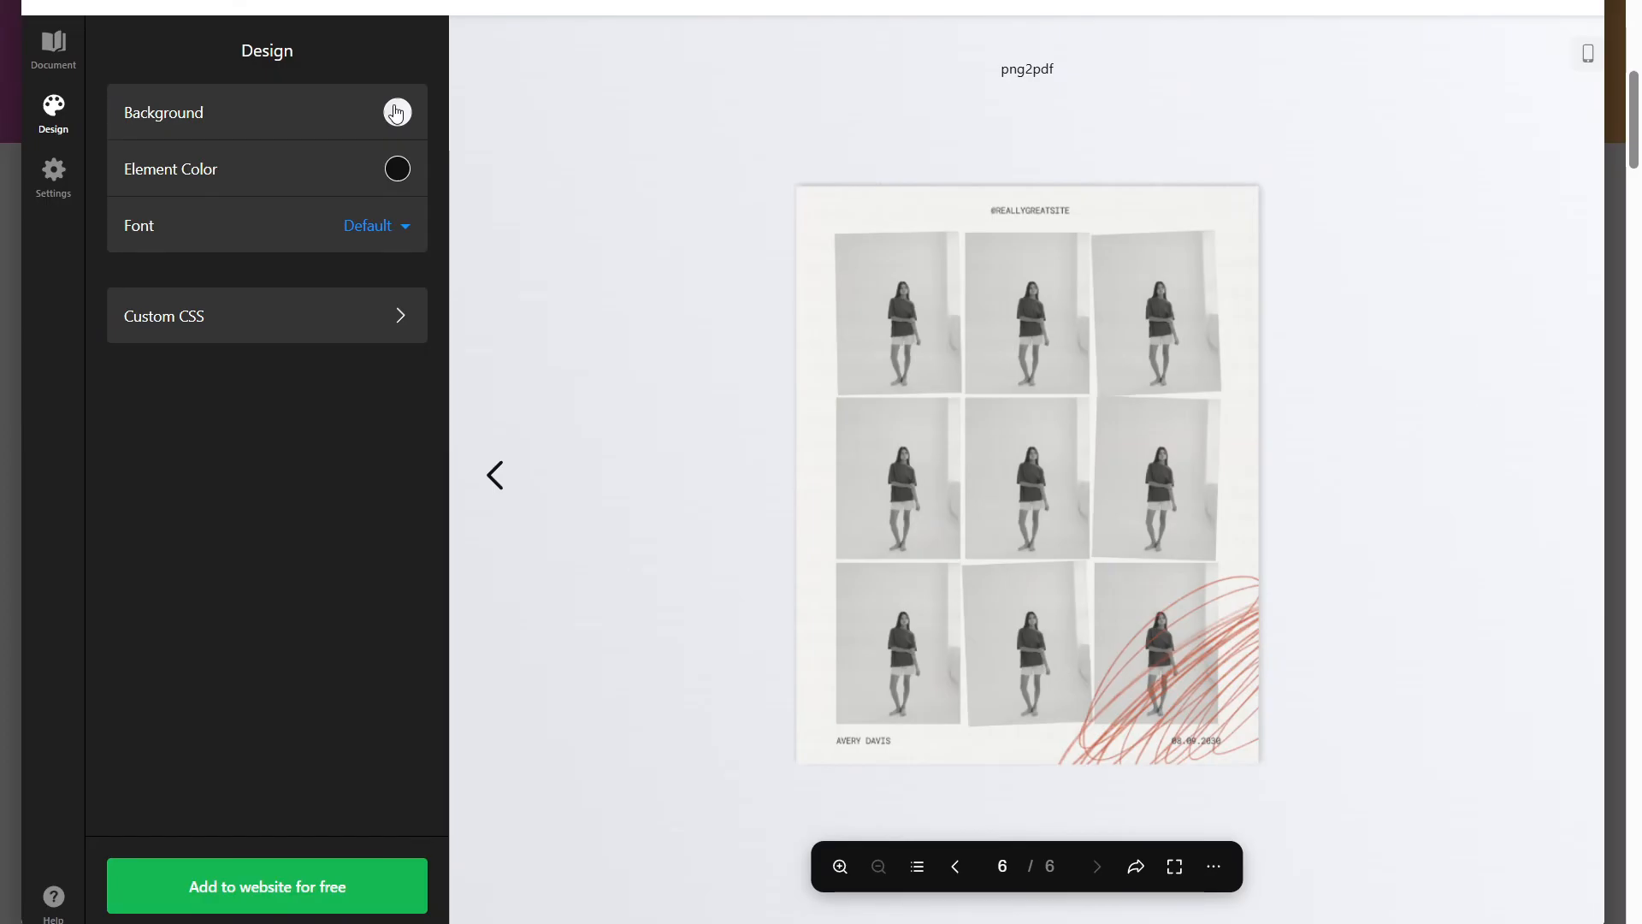
left_click(396, 112)
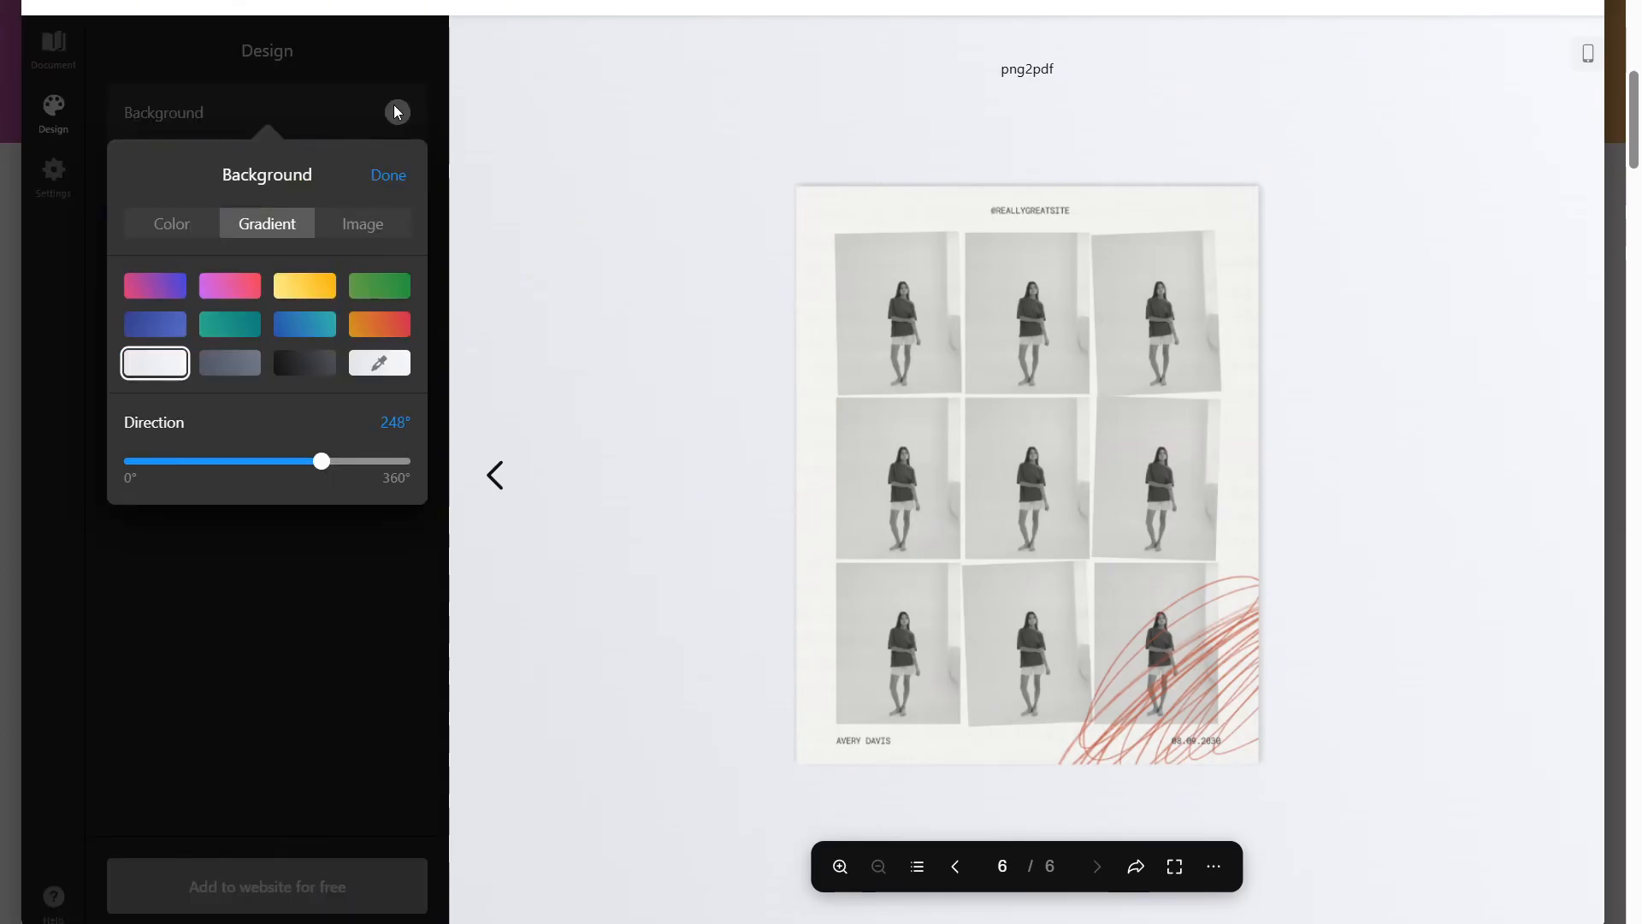
left_click(165, 224)
left_click(240, 222)
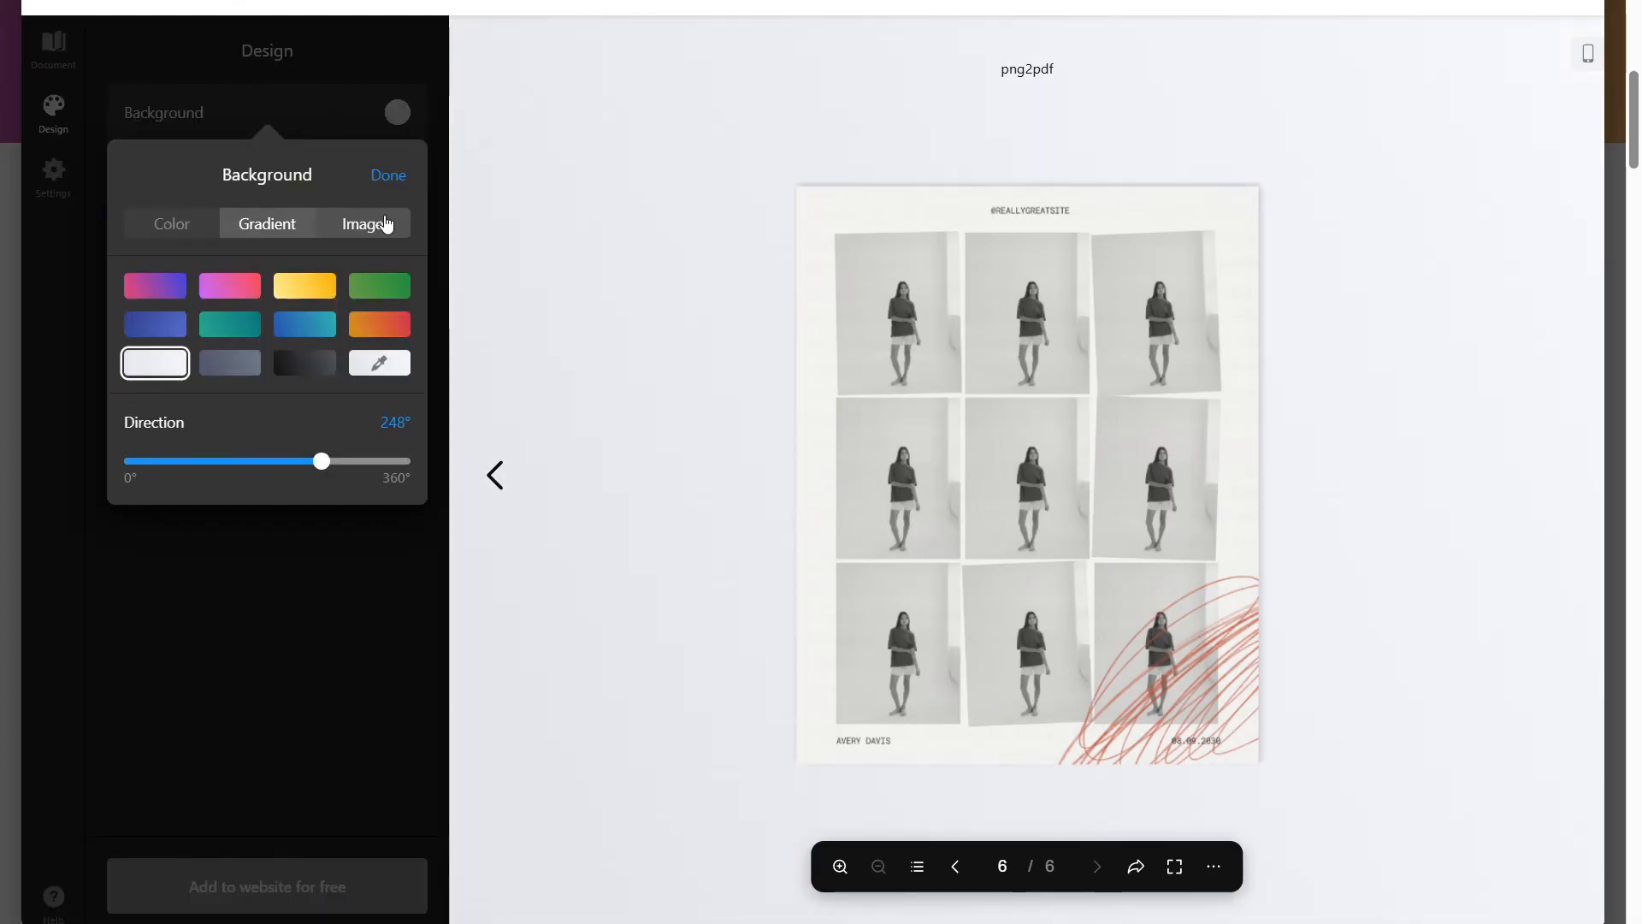
left_click(377, 223)
left_click(249, 236)
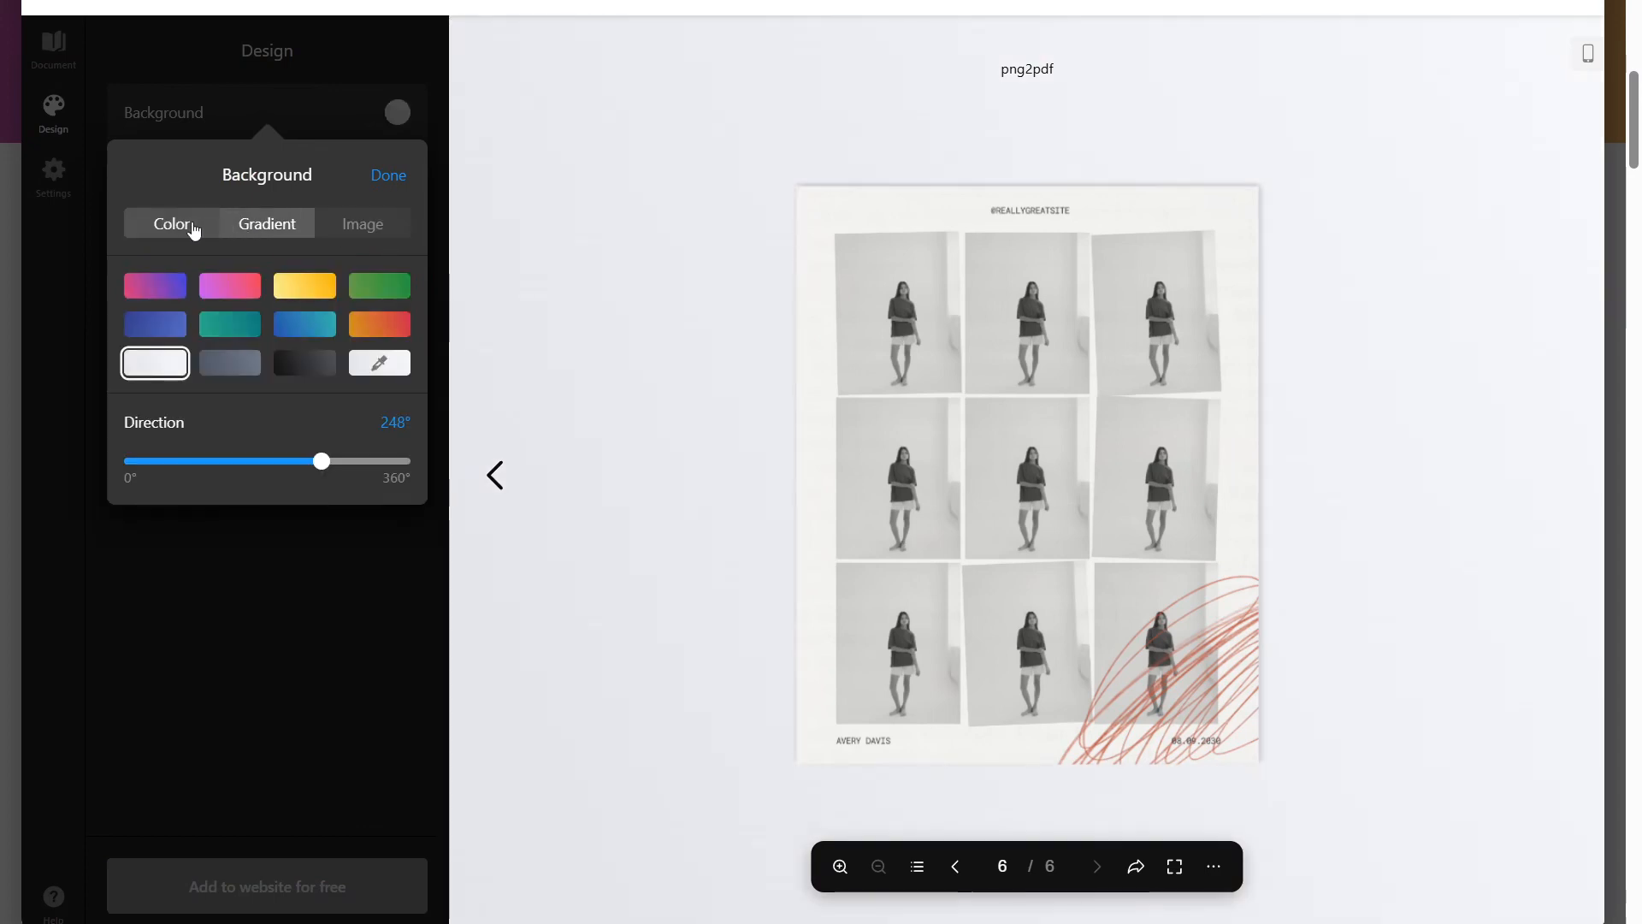
left_click(190, 225)
left_click(402, 173)
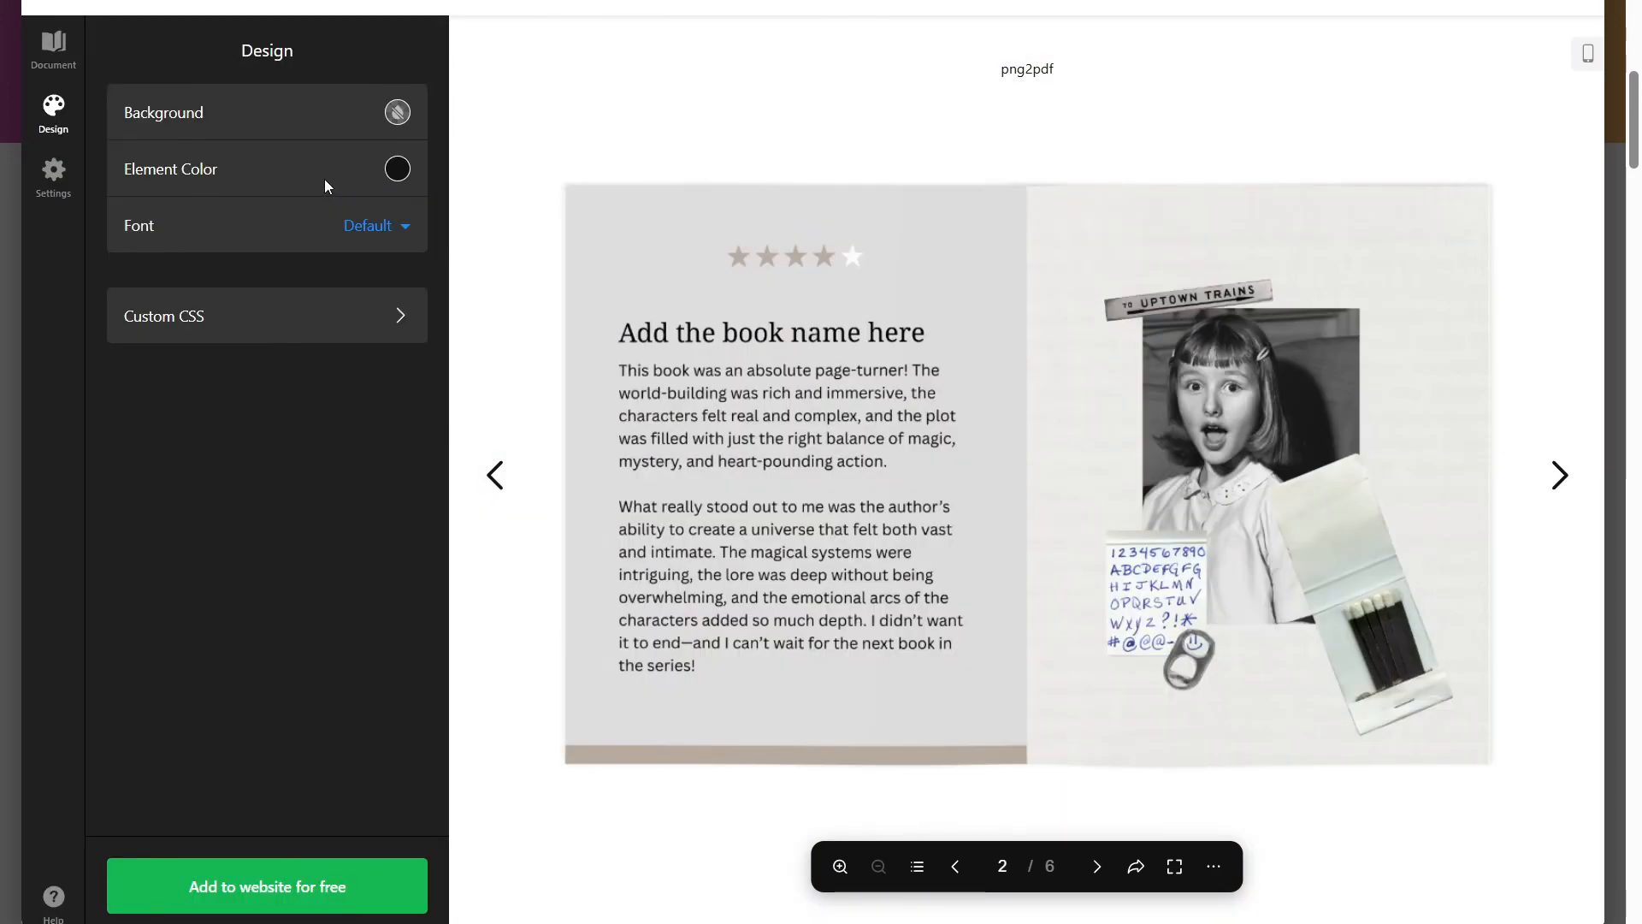
Step: Examine the element color option and the available fonts in the flipbook's design options
left_click(398, 170)
left_click(388, 231)
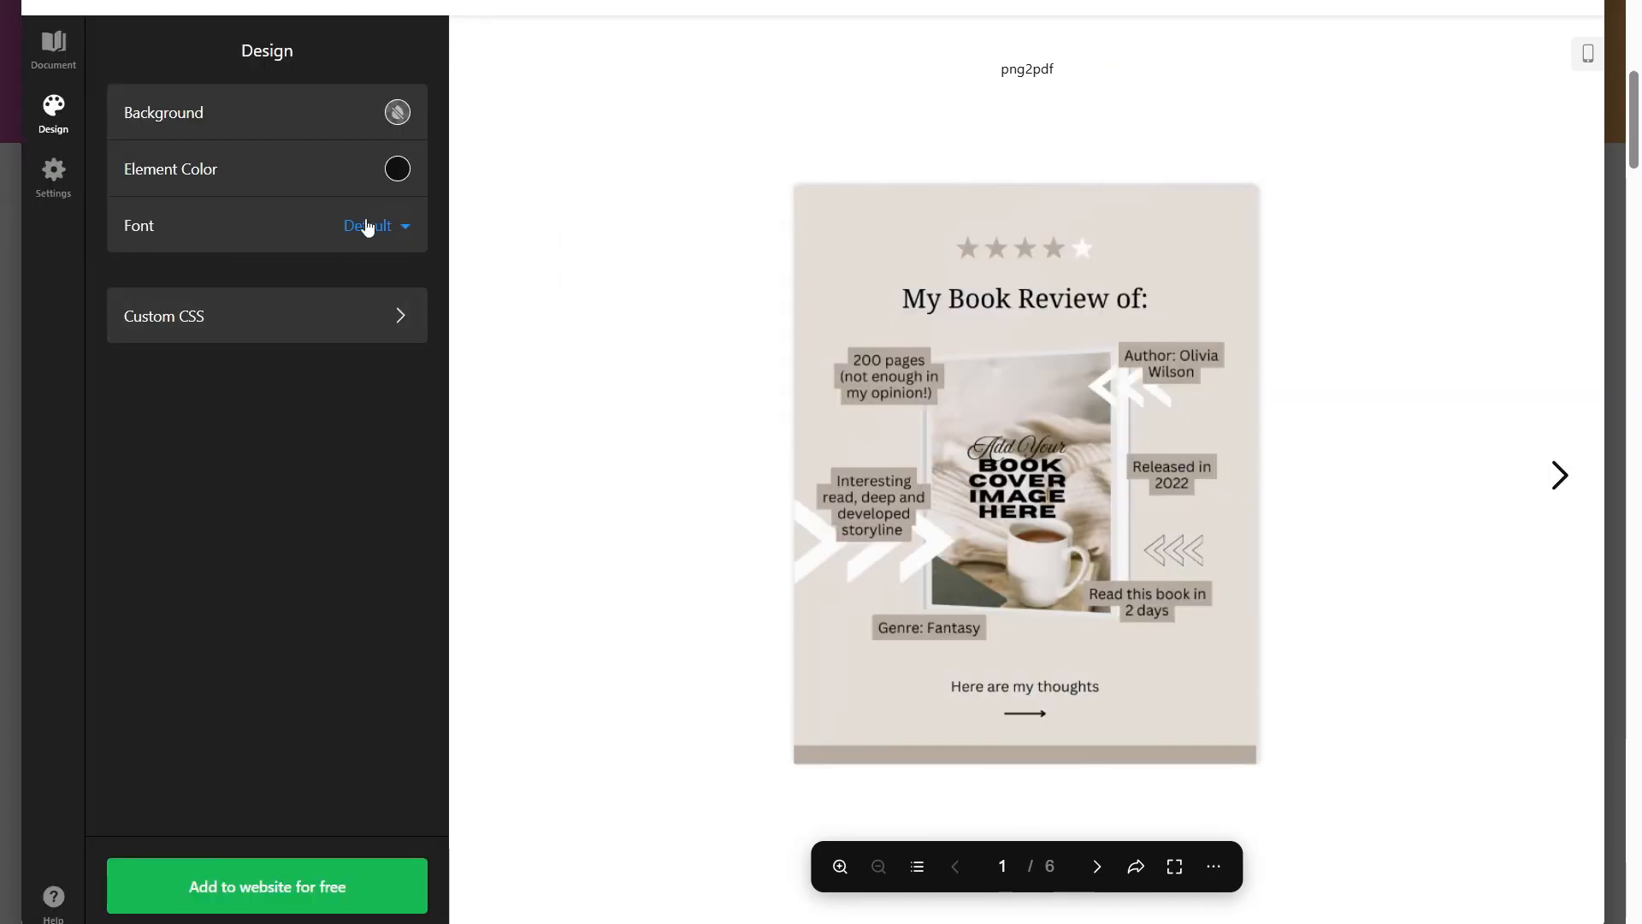
left_click(407, 226)
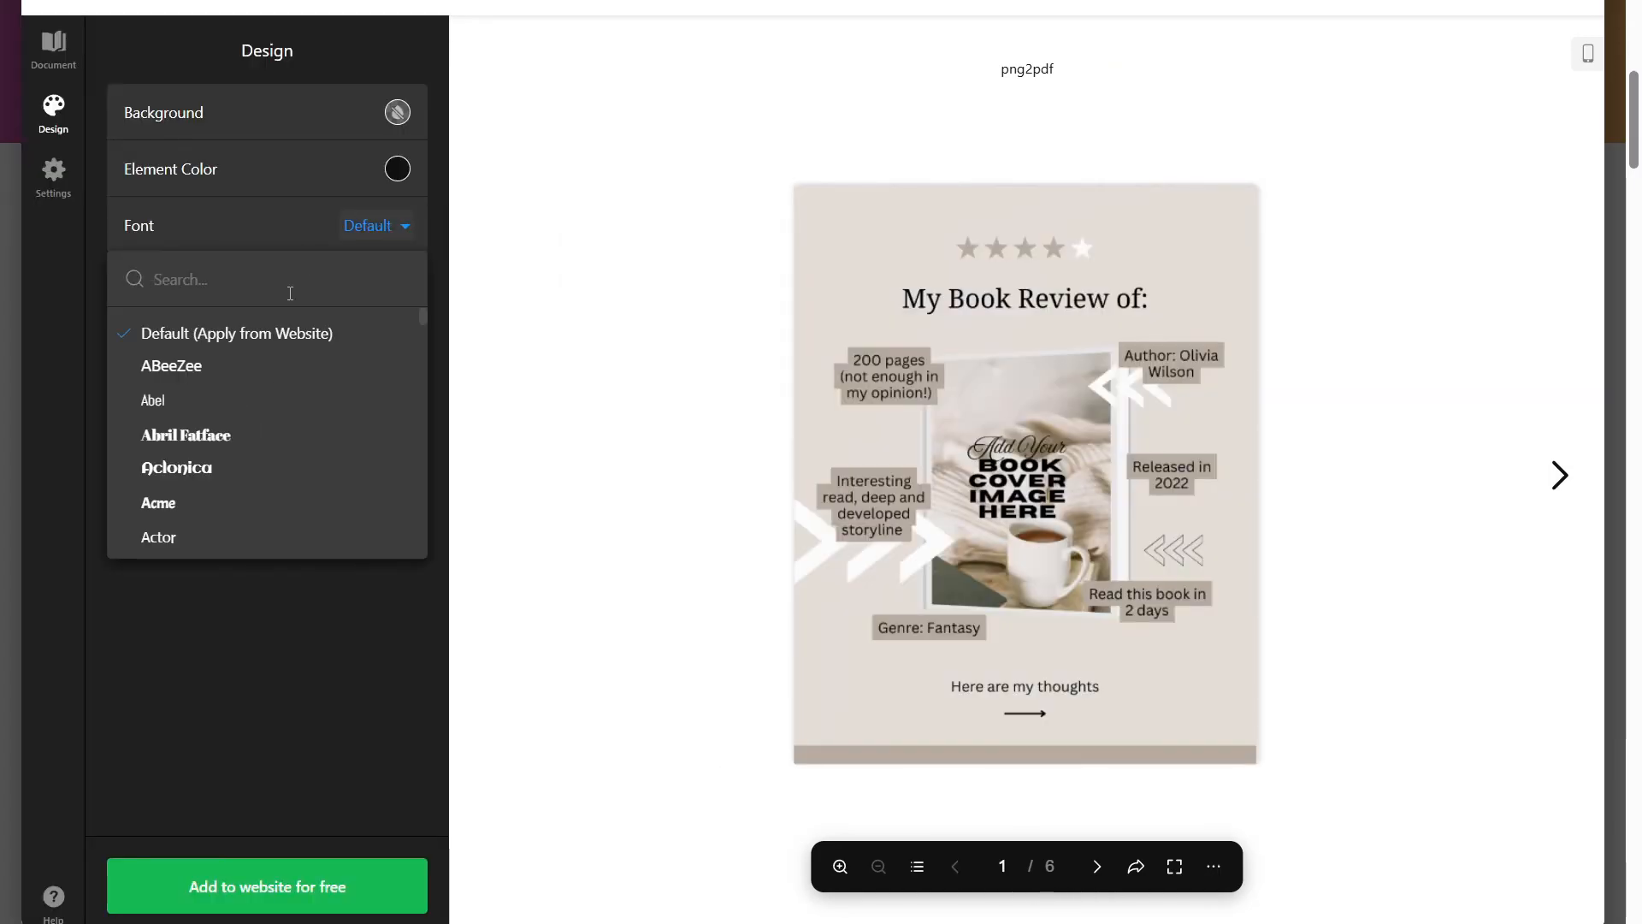
scroll(209, 456, "down", 6)
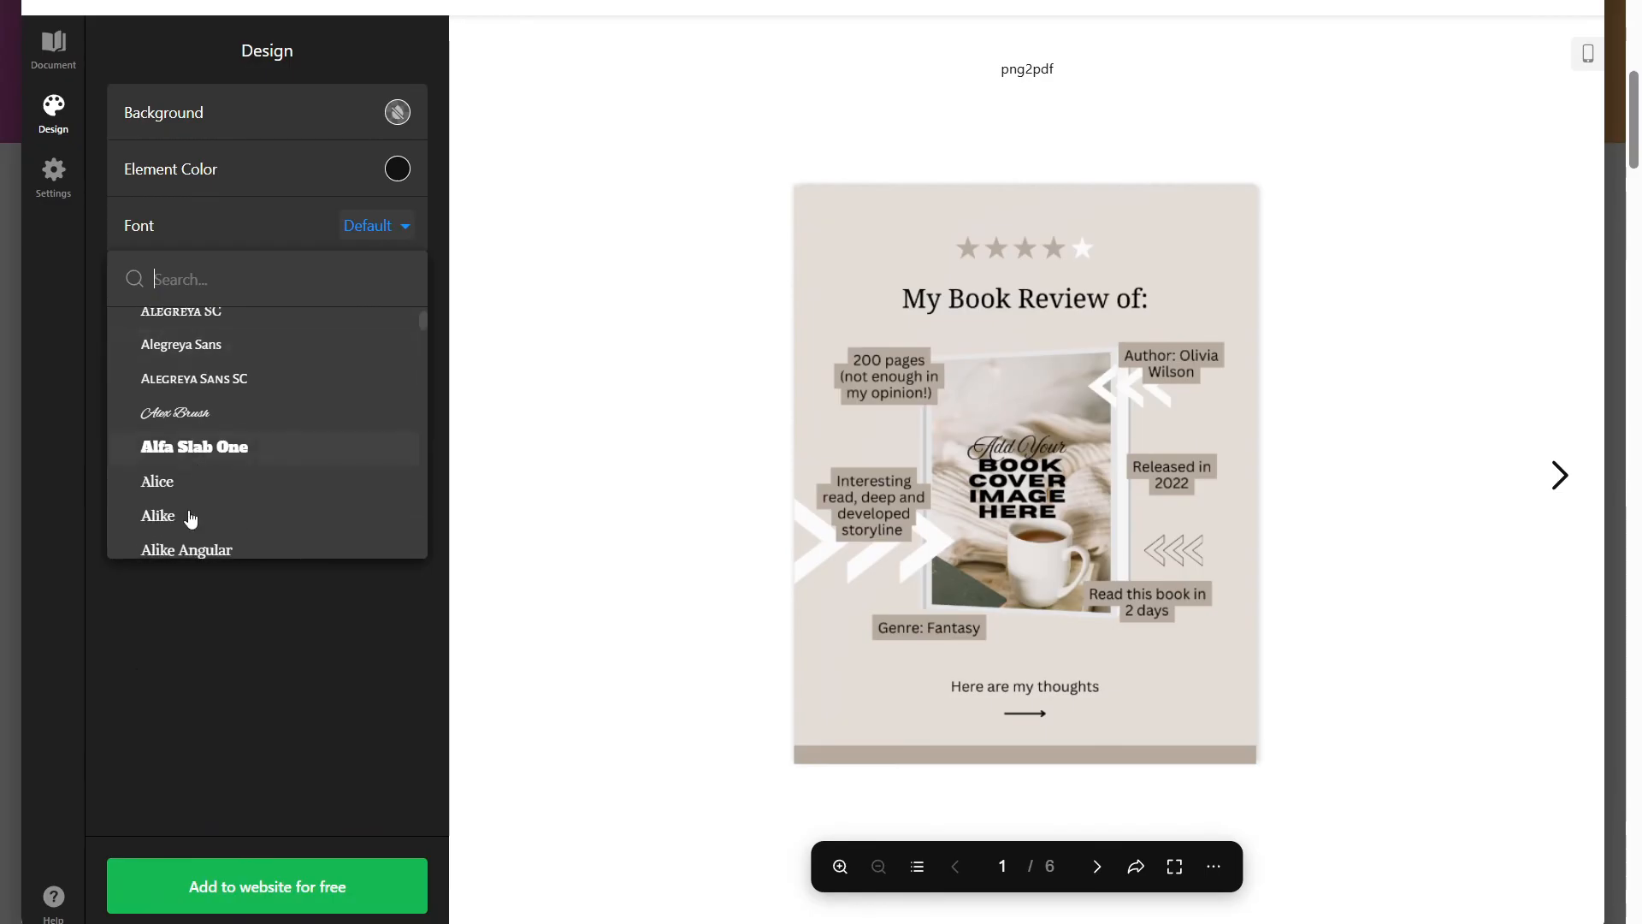
left_click(147, 635)
Step: Look over the flipbook's general settings and open its language choices, leaving English (United States) selected
left_click(53, 168)
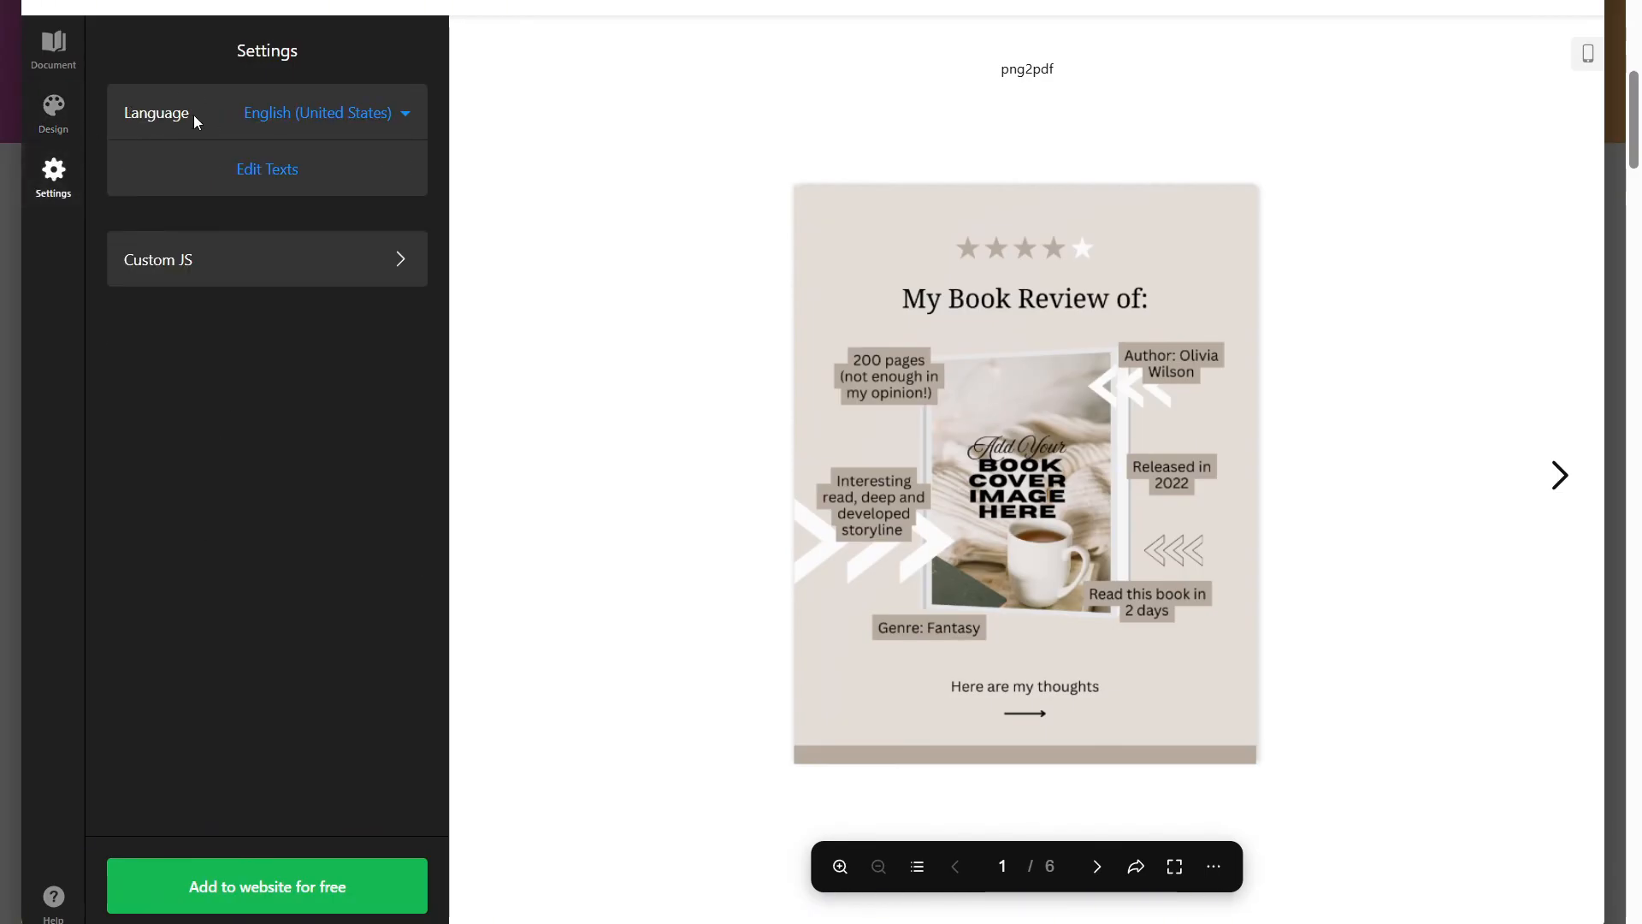
left_click_drag(193, 116, 124, 121)
left_click(124, 126)
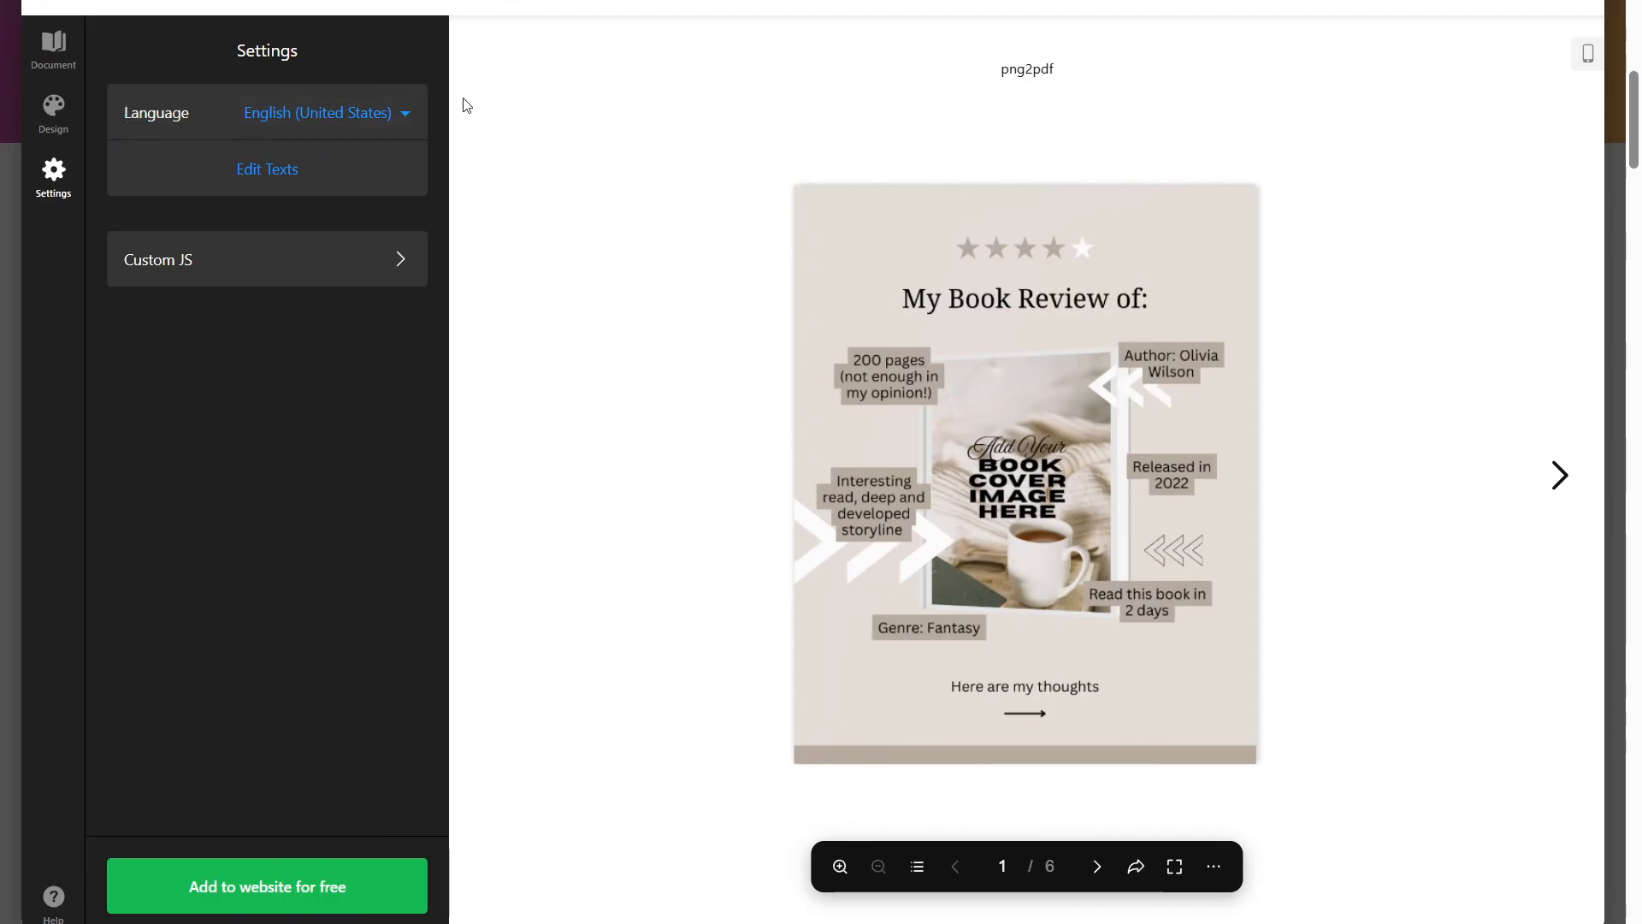
left_click(404, 113)
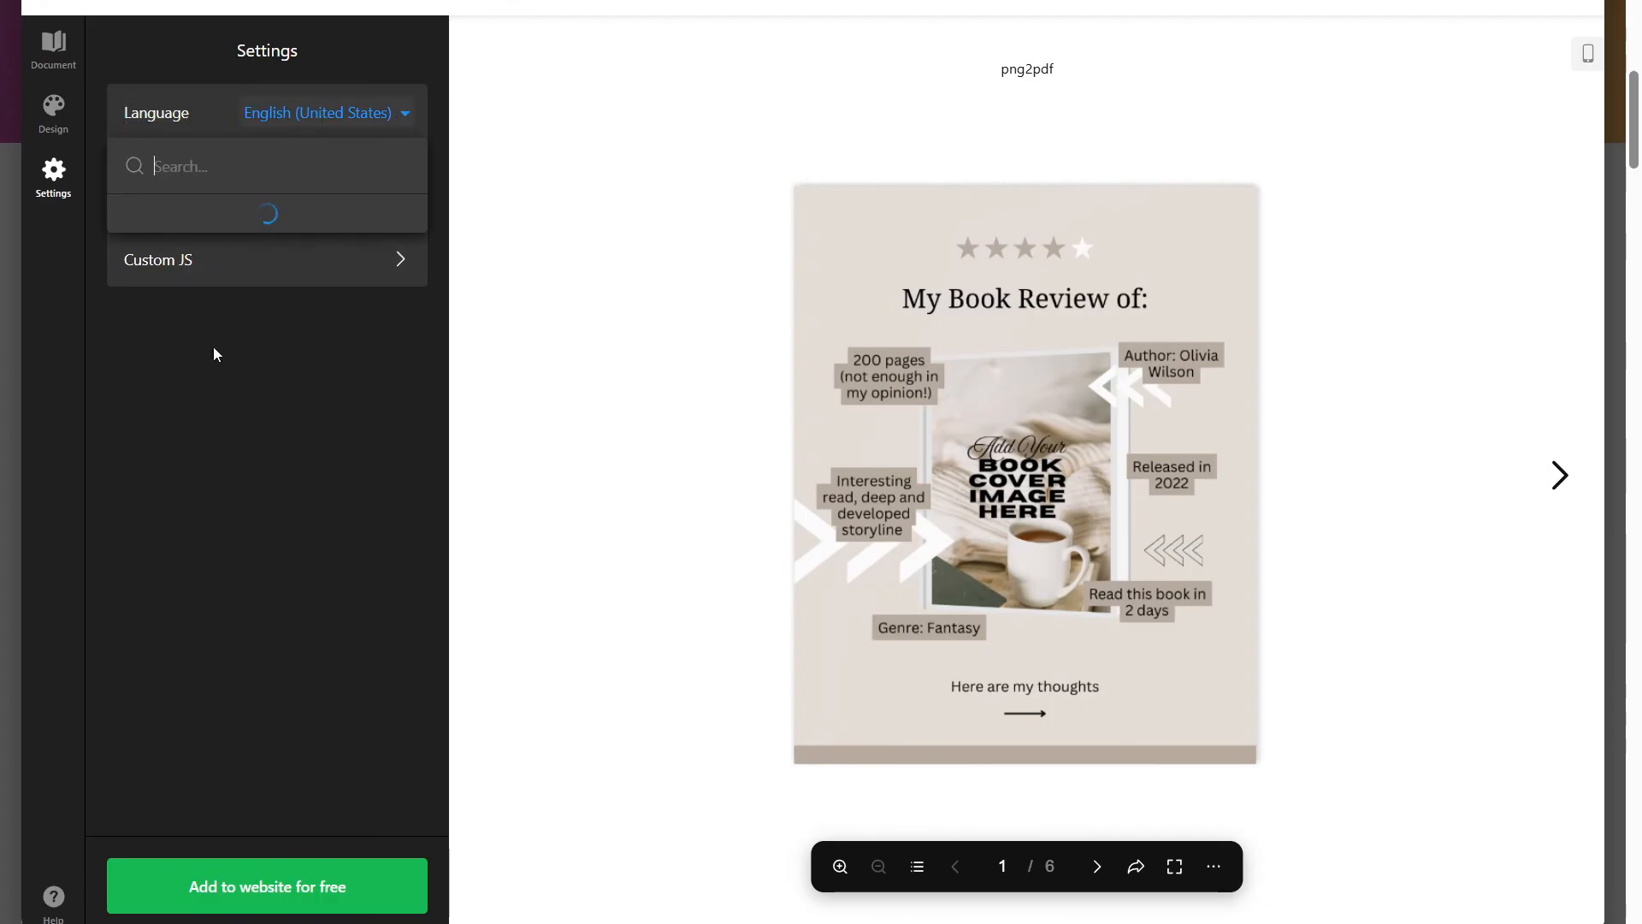
left_click(288, 375)
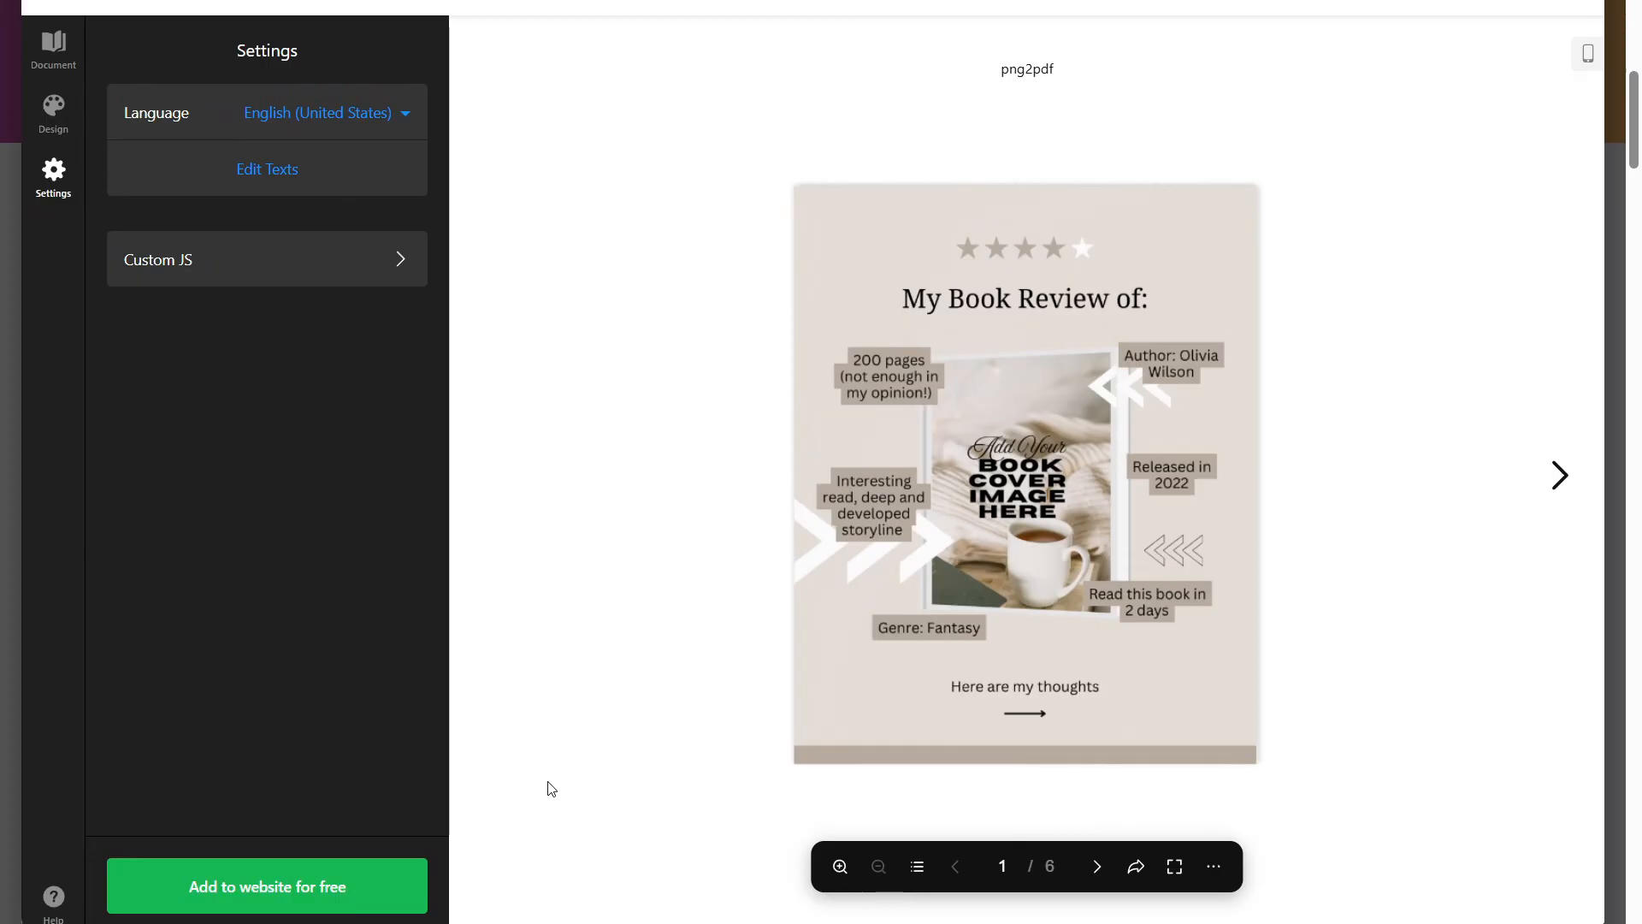
Step: Add the flipbook to the website, publish it with the Free plan and copy its embed code
left_click(325, 898)
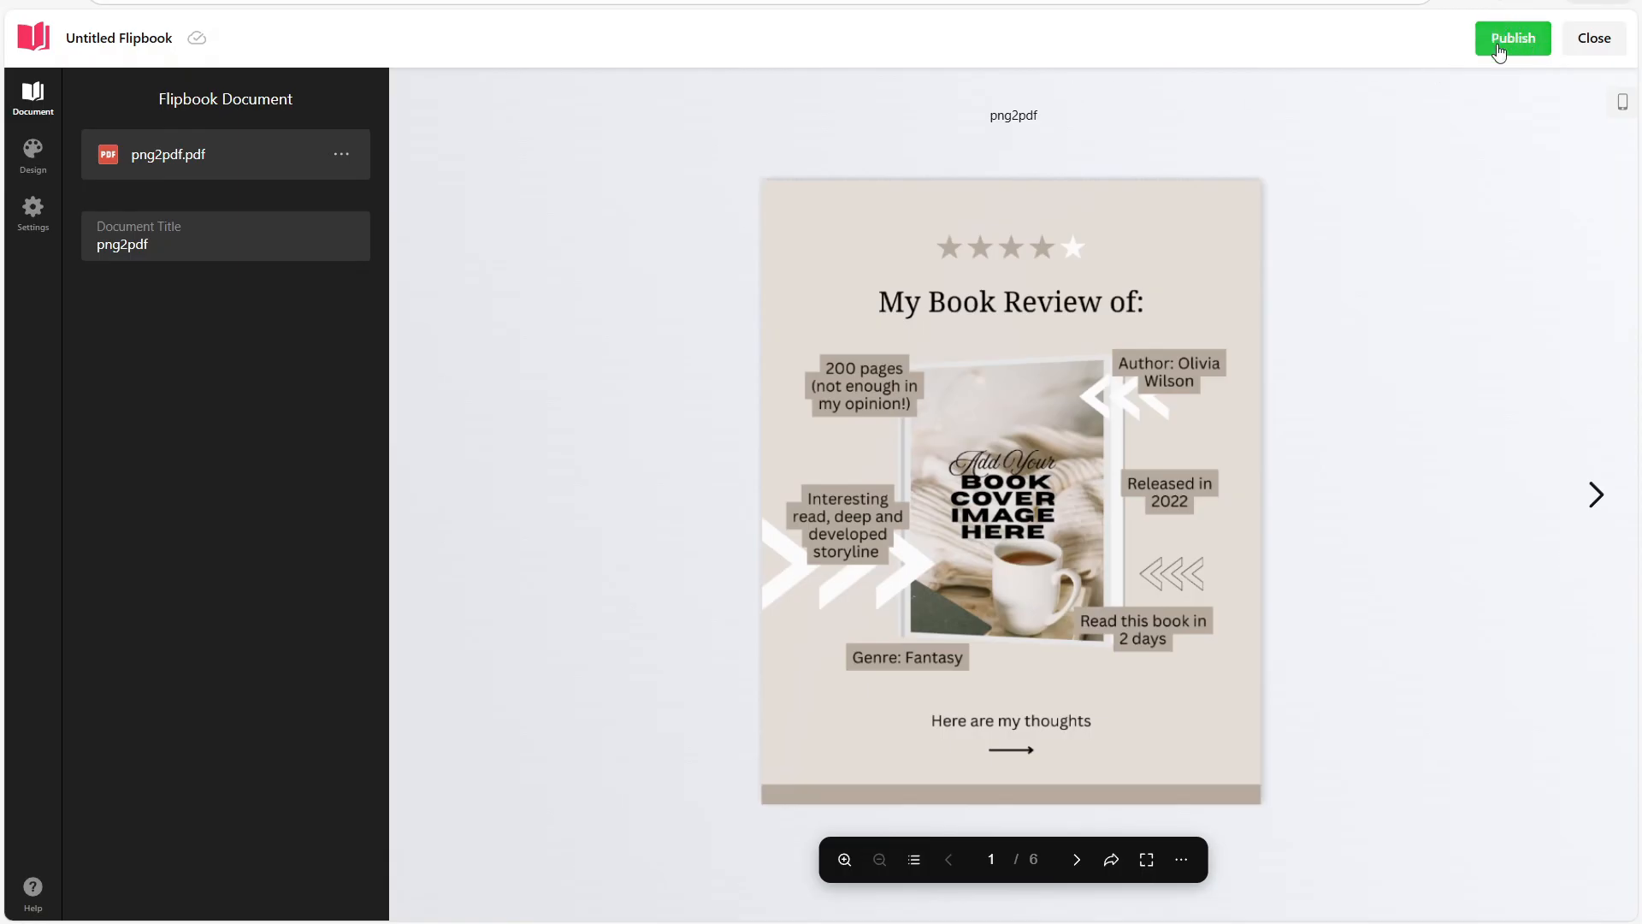
left_click(1527, 45)
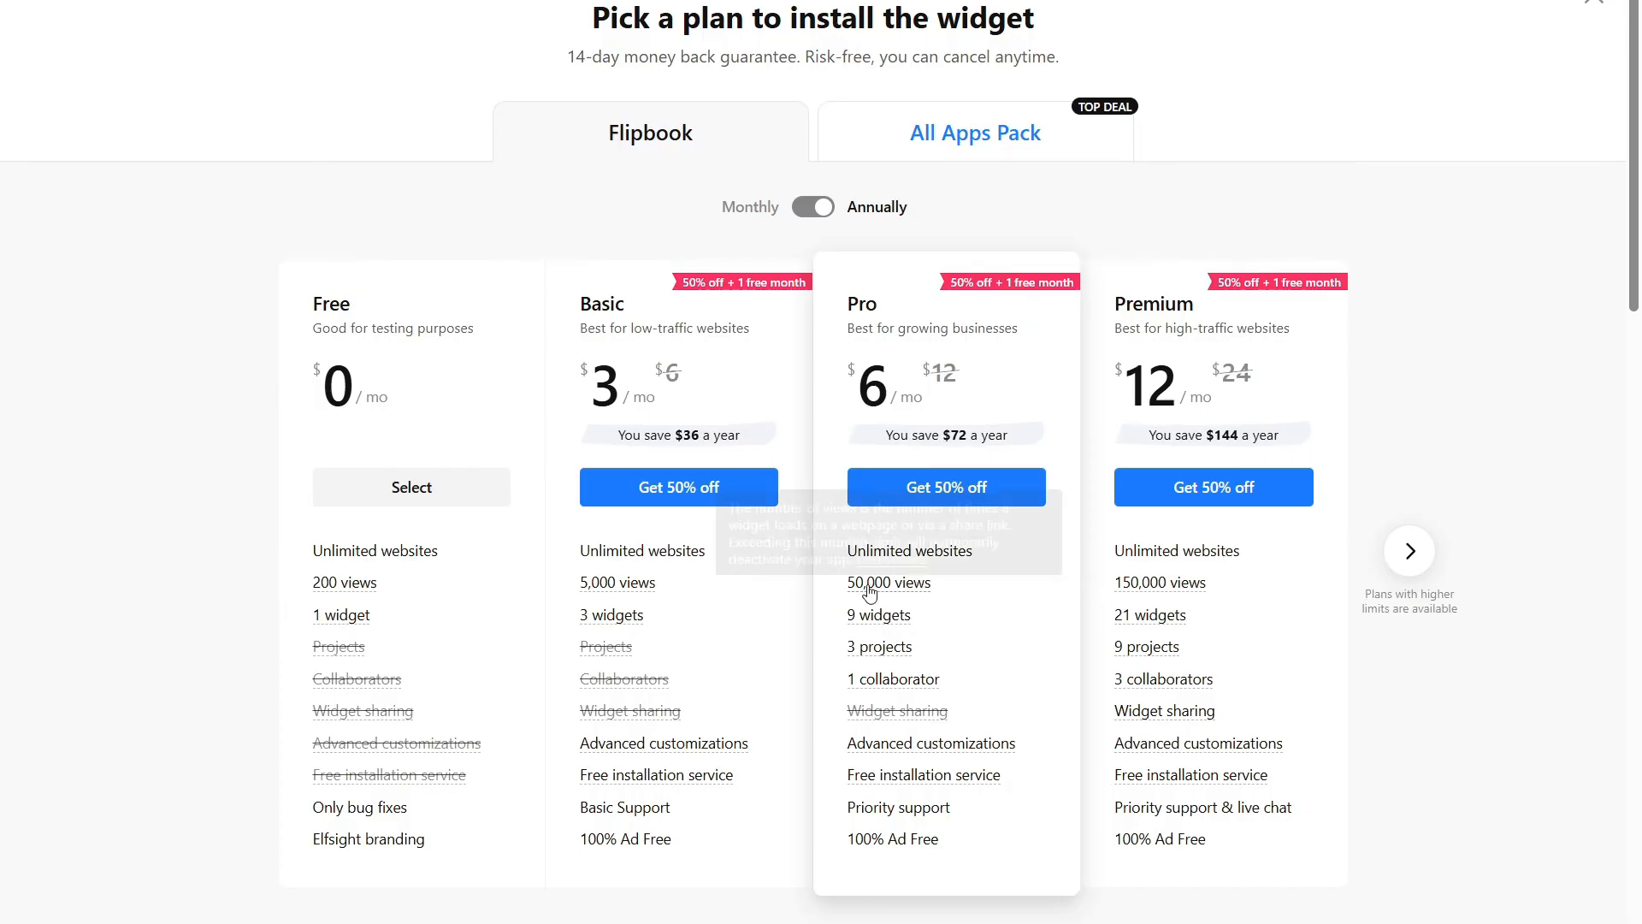
left_click(428, 503)
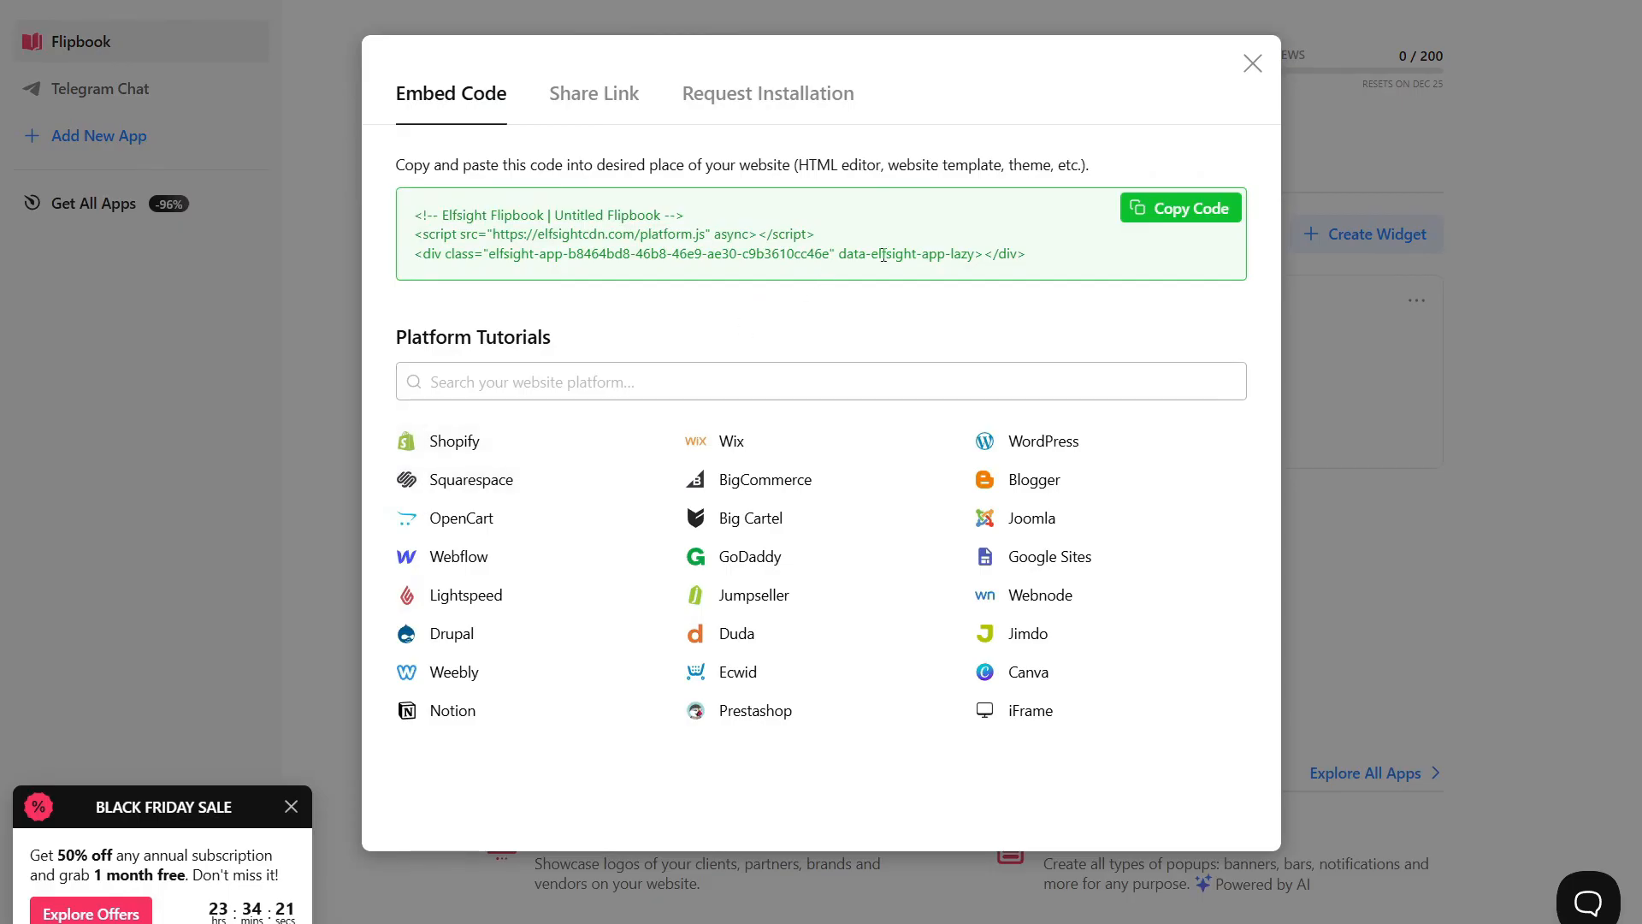
left_click(1173, 211)
Step: Switch to Wix Studio, add a blank section between the Aurora hero and The Collection, and insert an Embed Code element in it
key("F11")
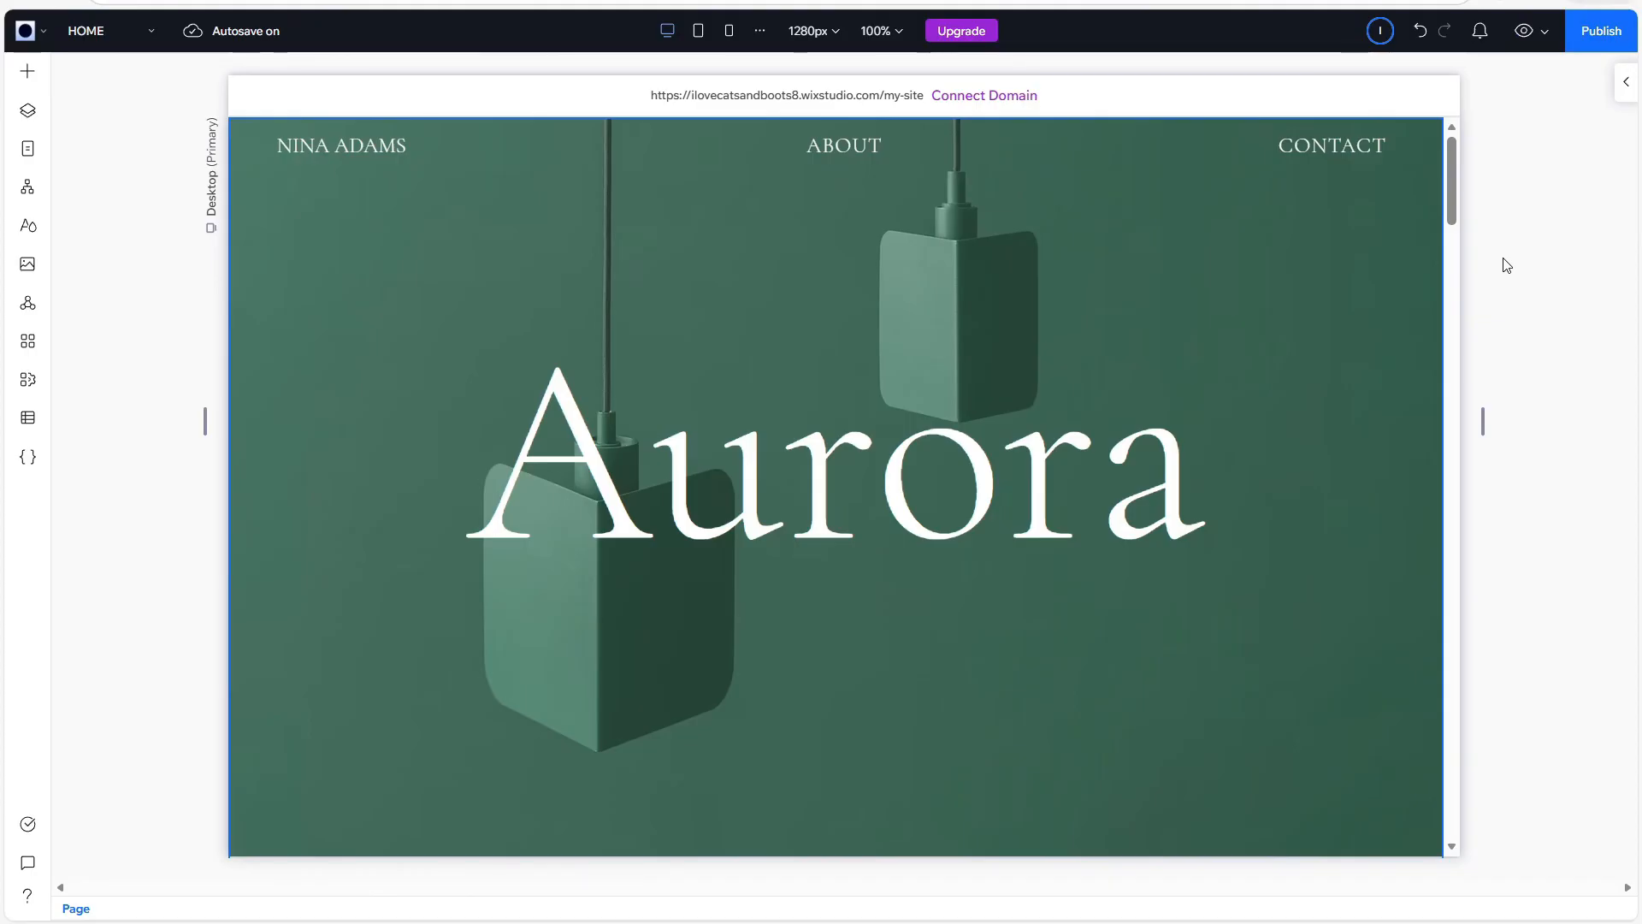
scroll(1507, 265, "down", 1)
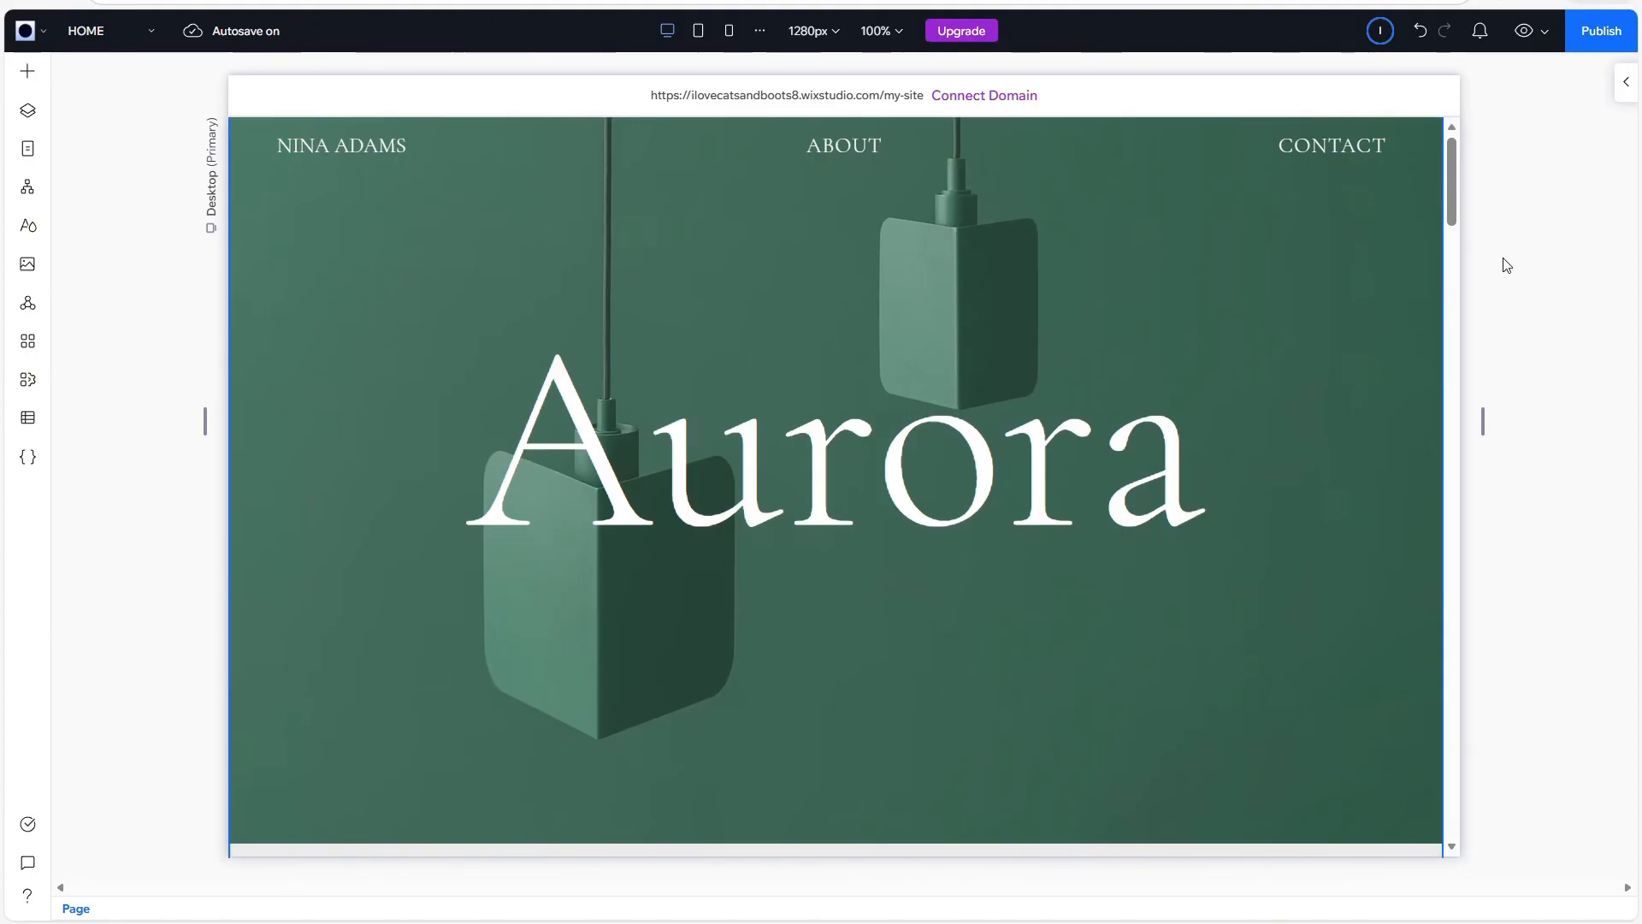
scroll(1507, 265, "down", 2)
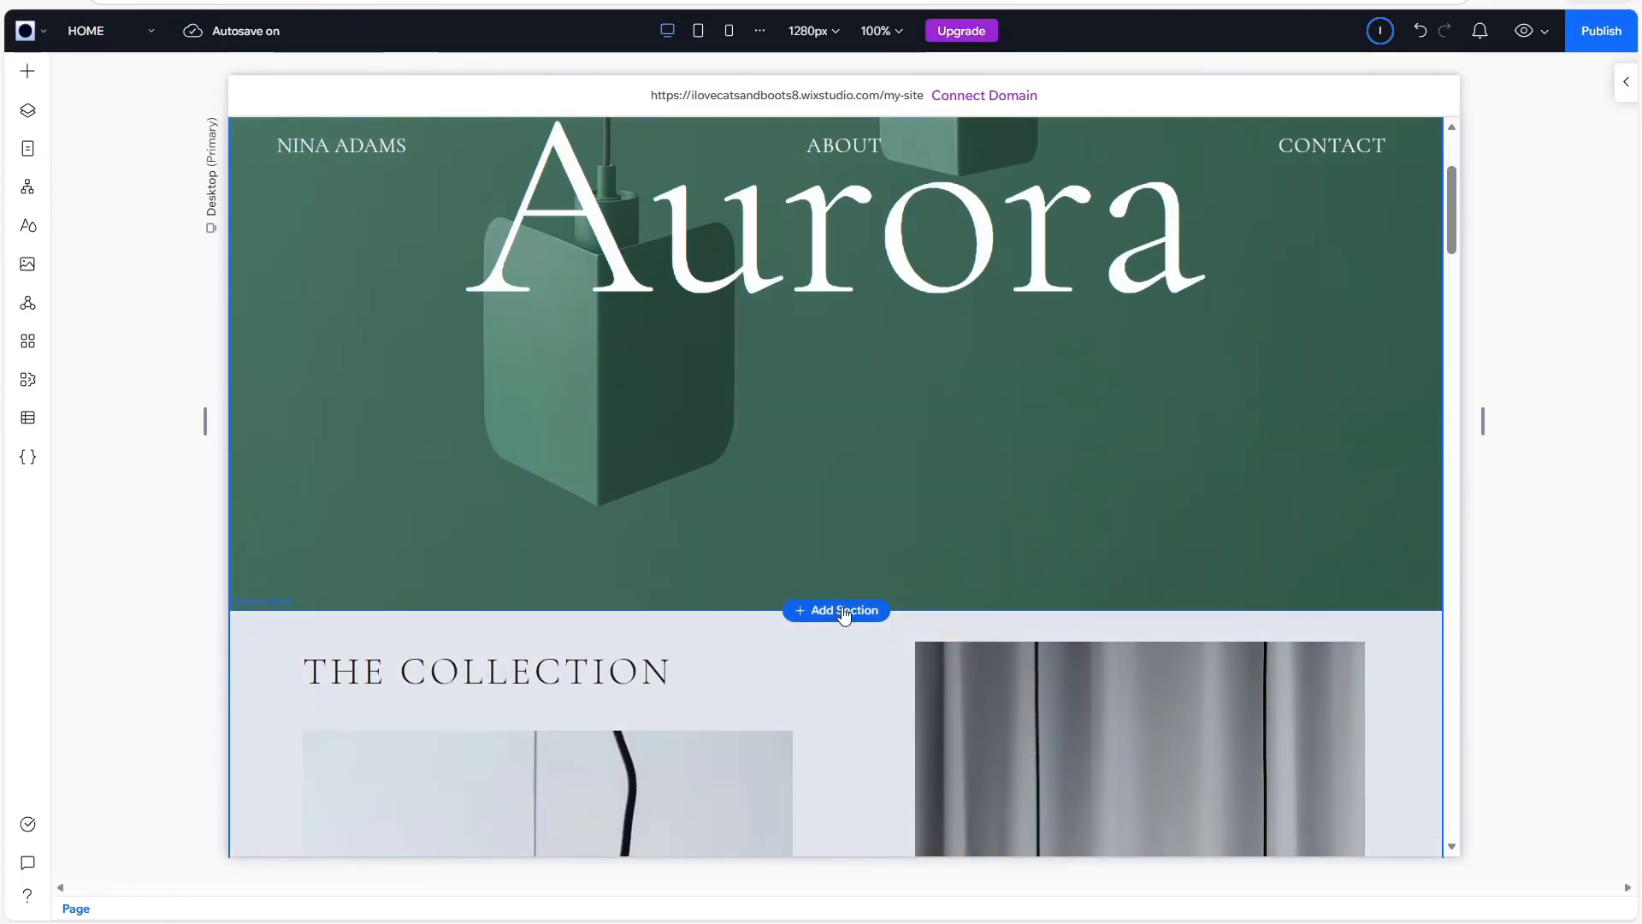
left_click(840, 610)
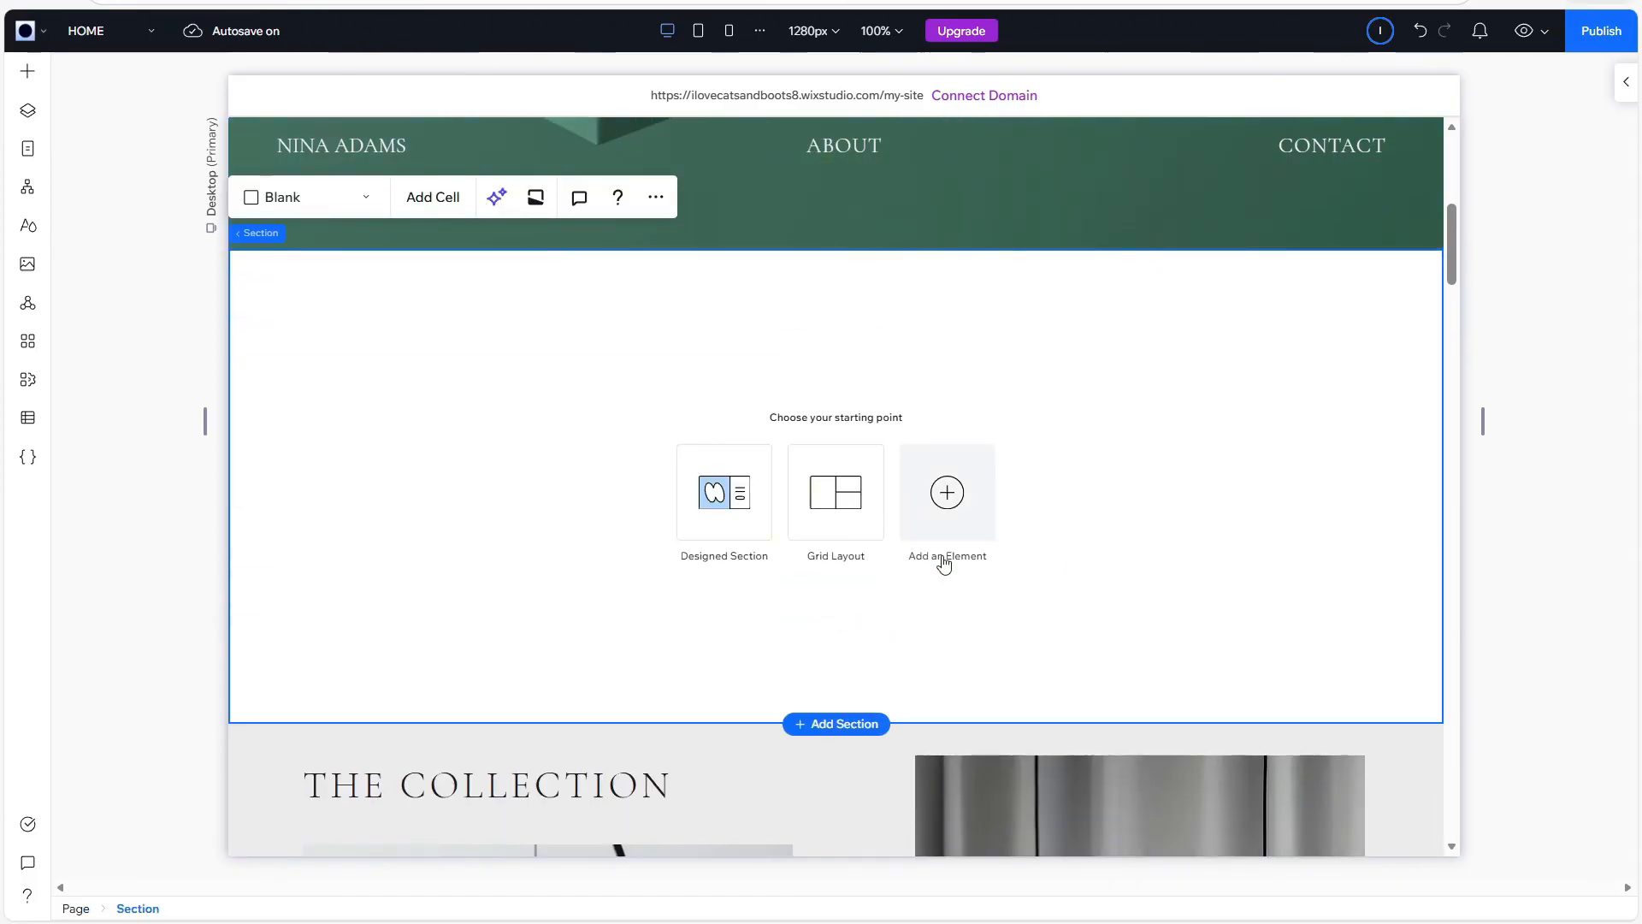
left_click(947, 514)
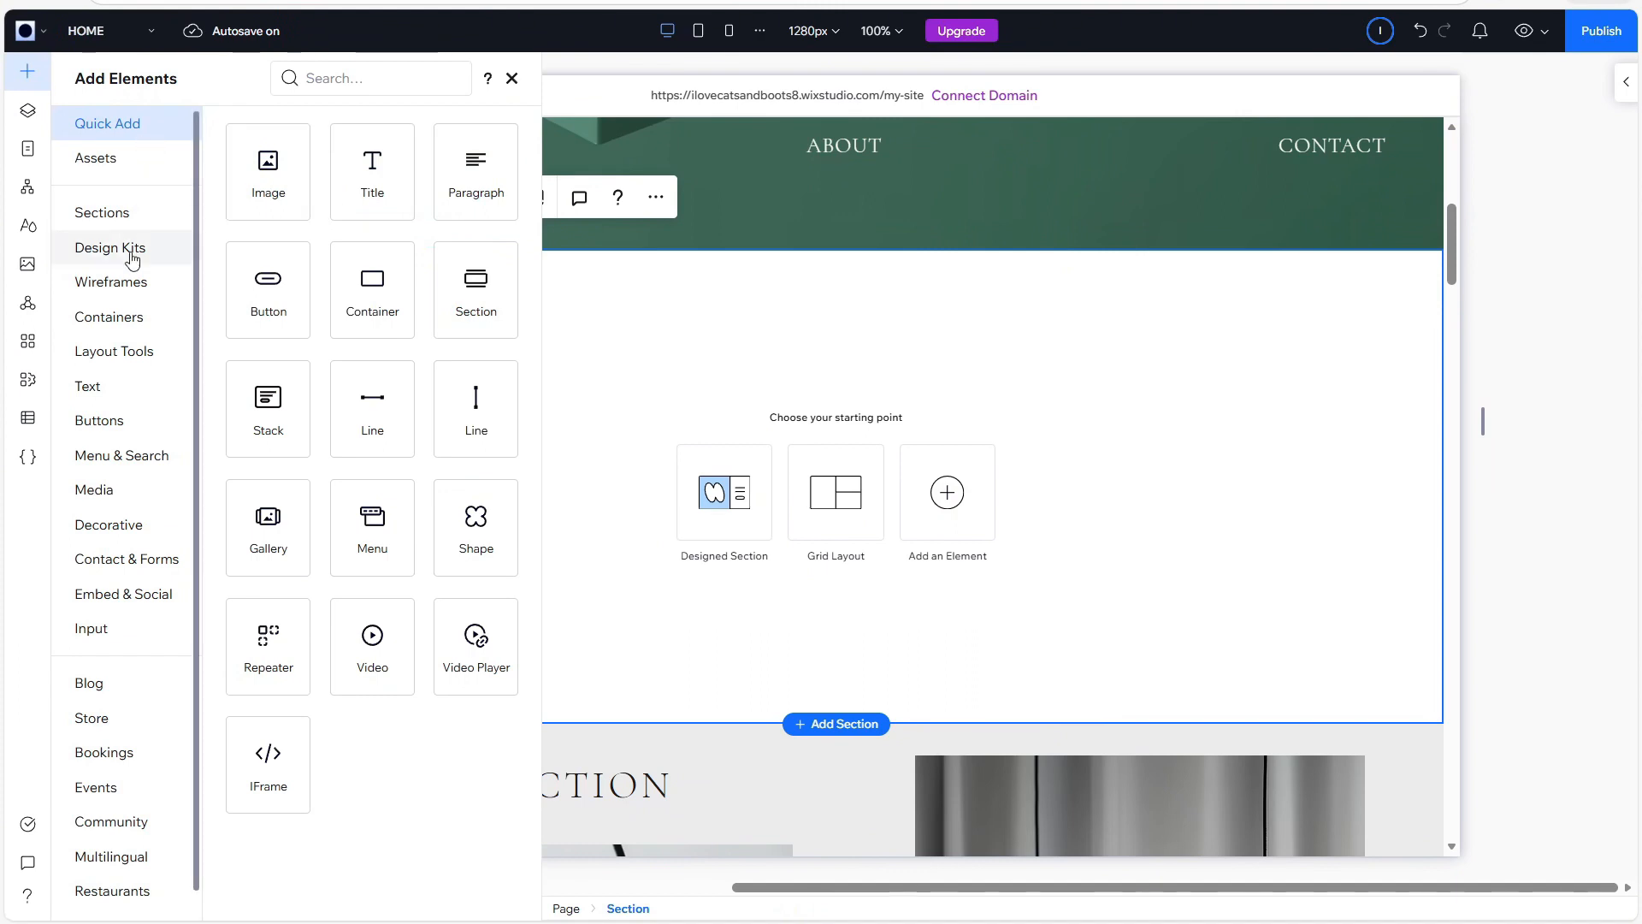
left_click(151, 594)
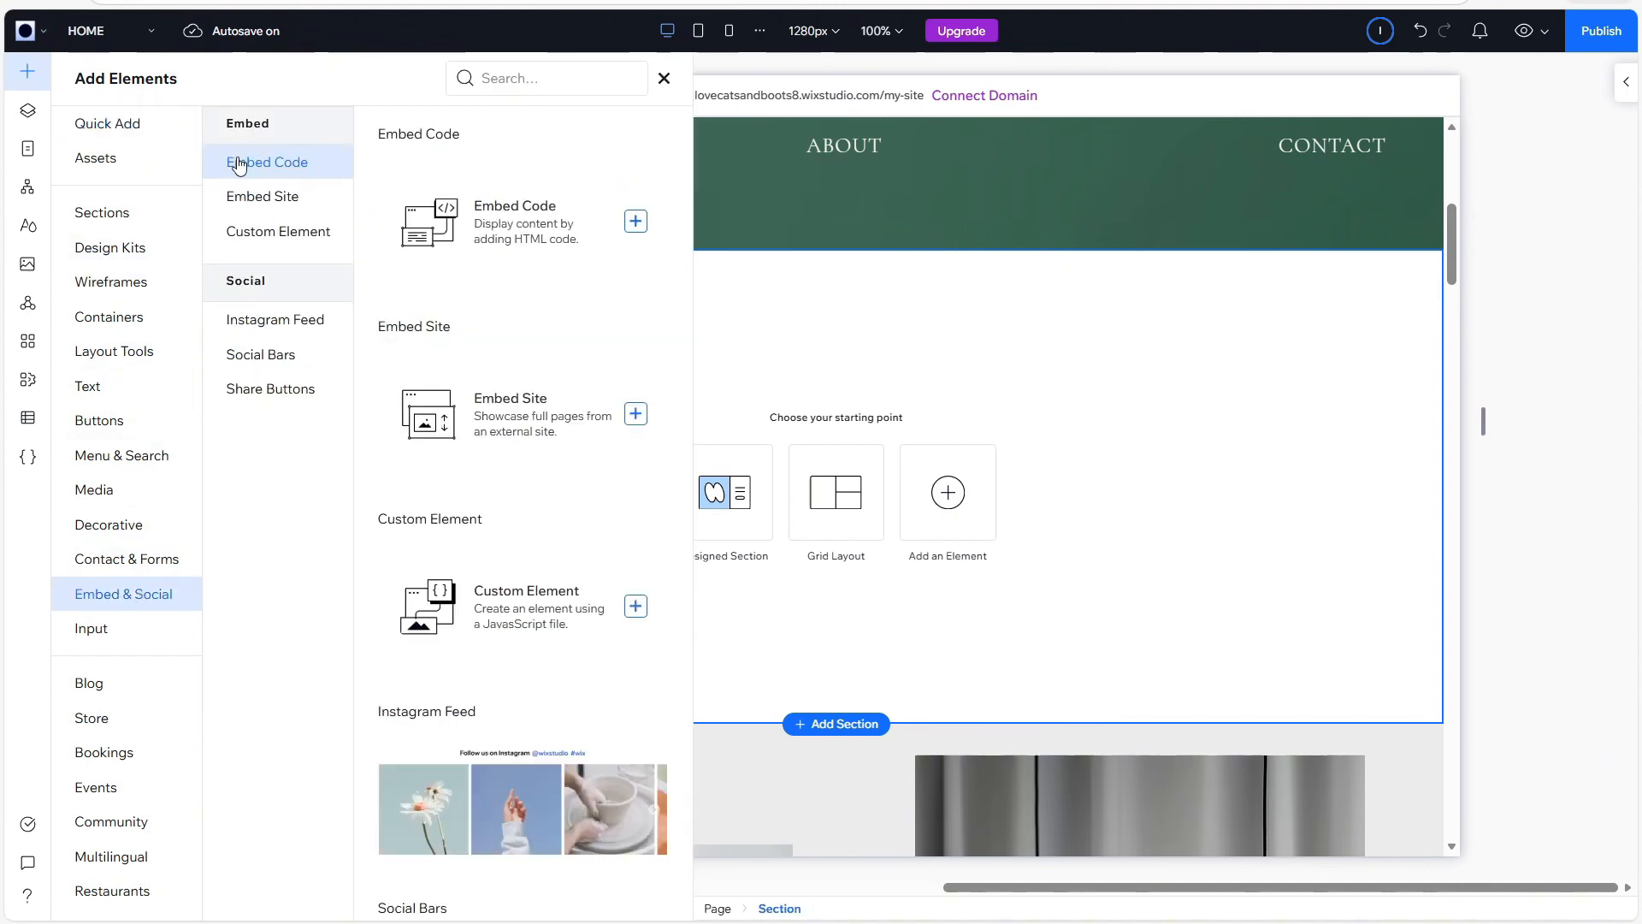
left_click(635, 224)
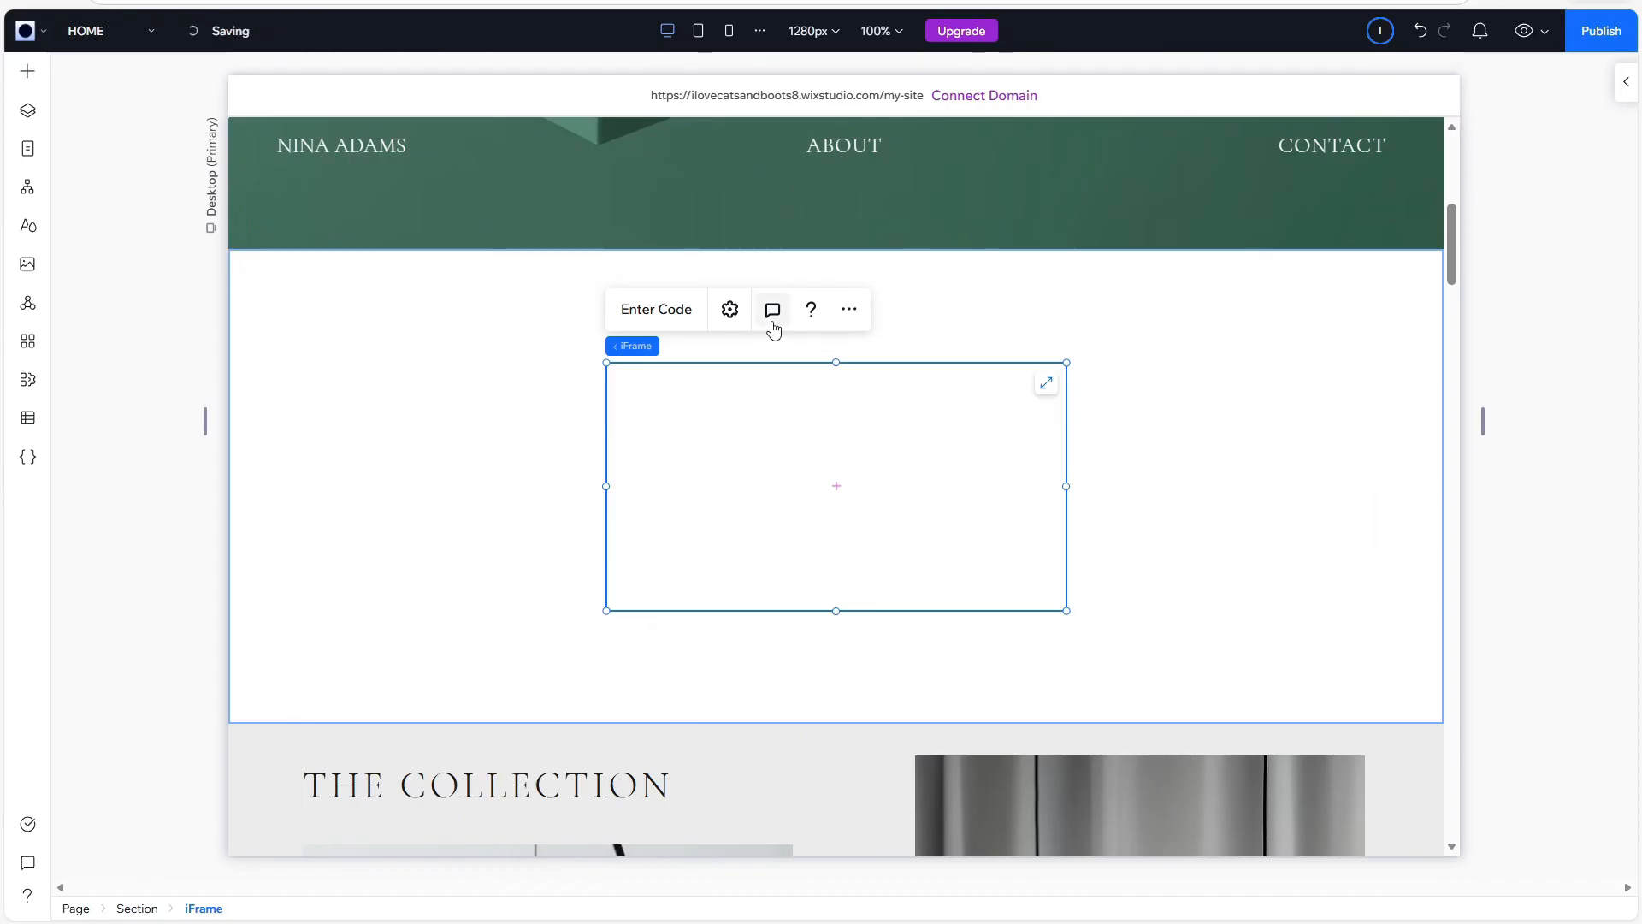
Step: Paste the copied Elfsight flipbook code into the new iFrame's HTML settings and apply it
left_click(669, 321)
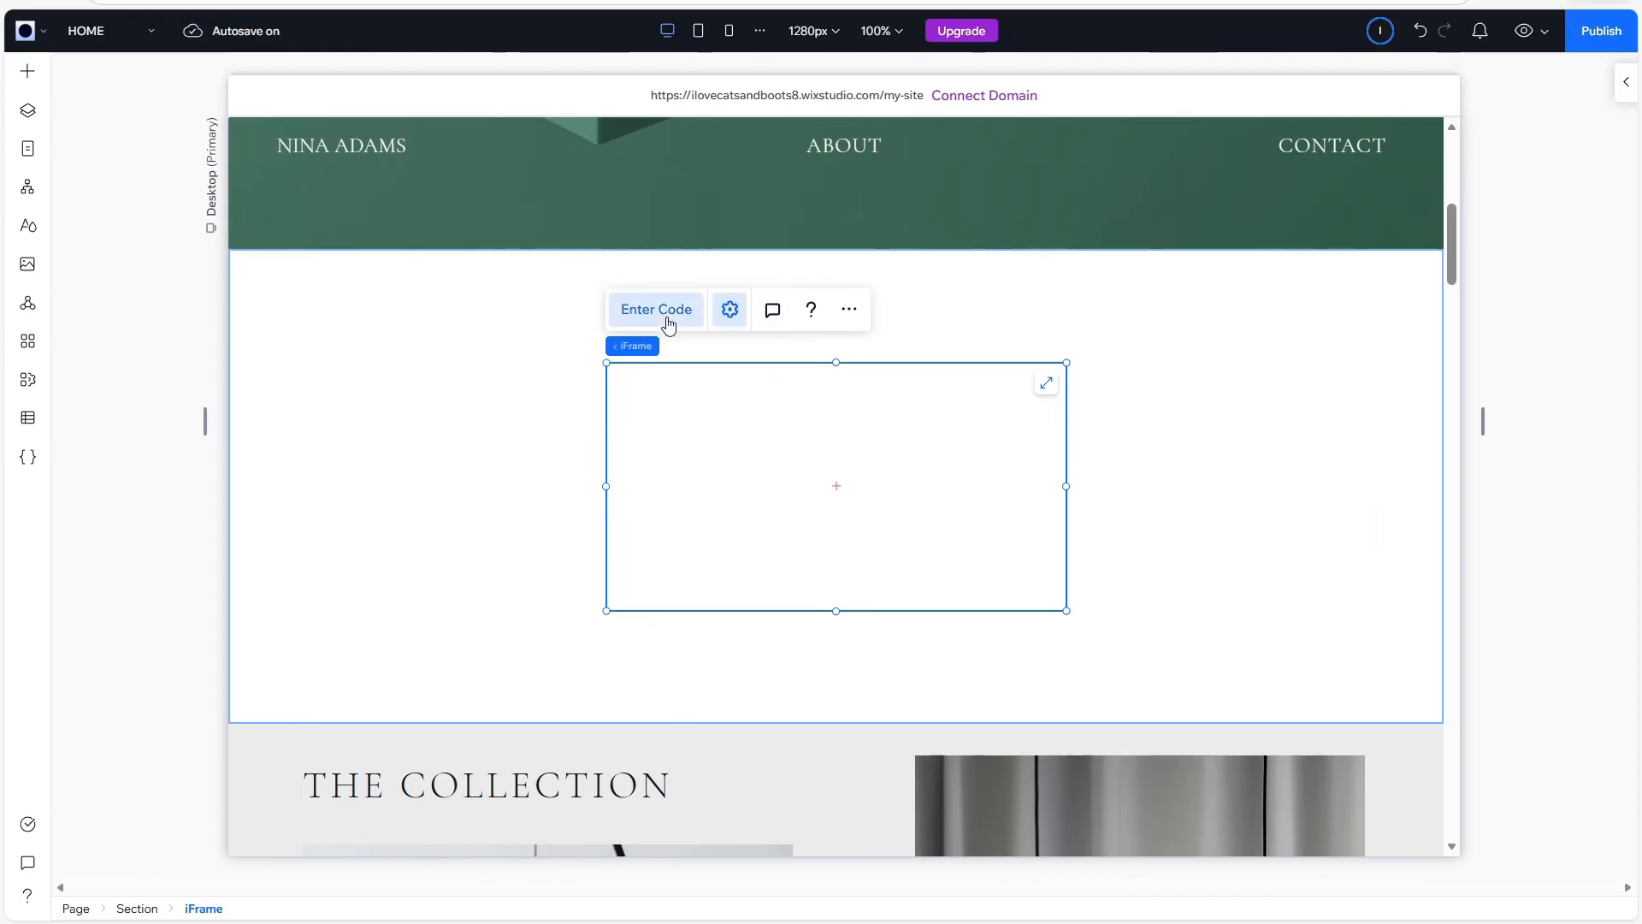
left_click(359, 558)
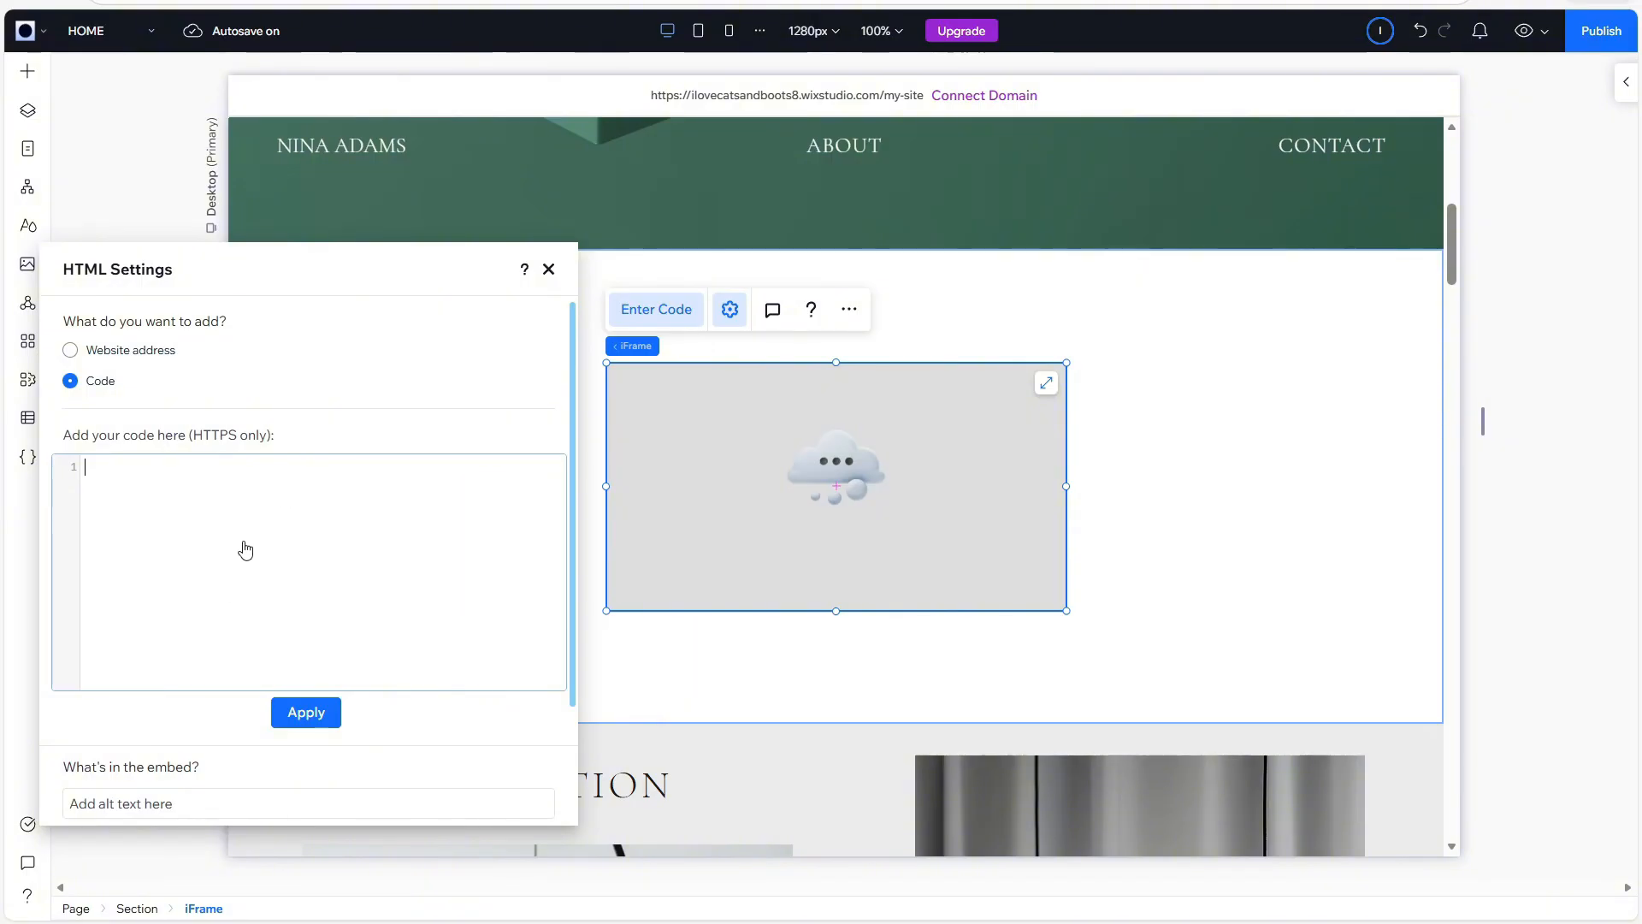
key("ctrl+v")
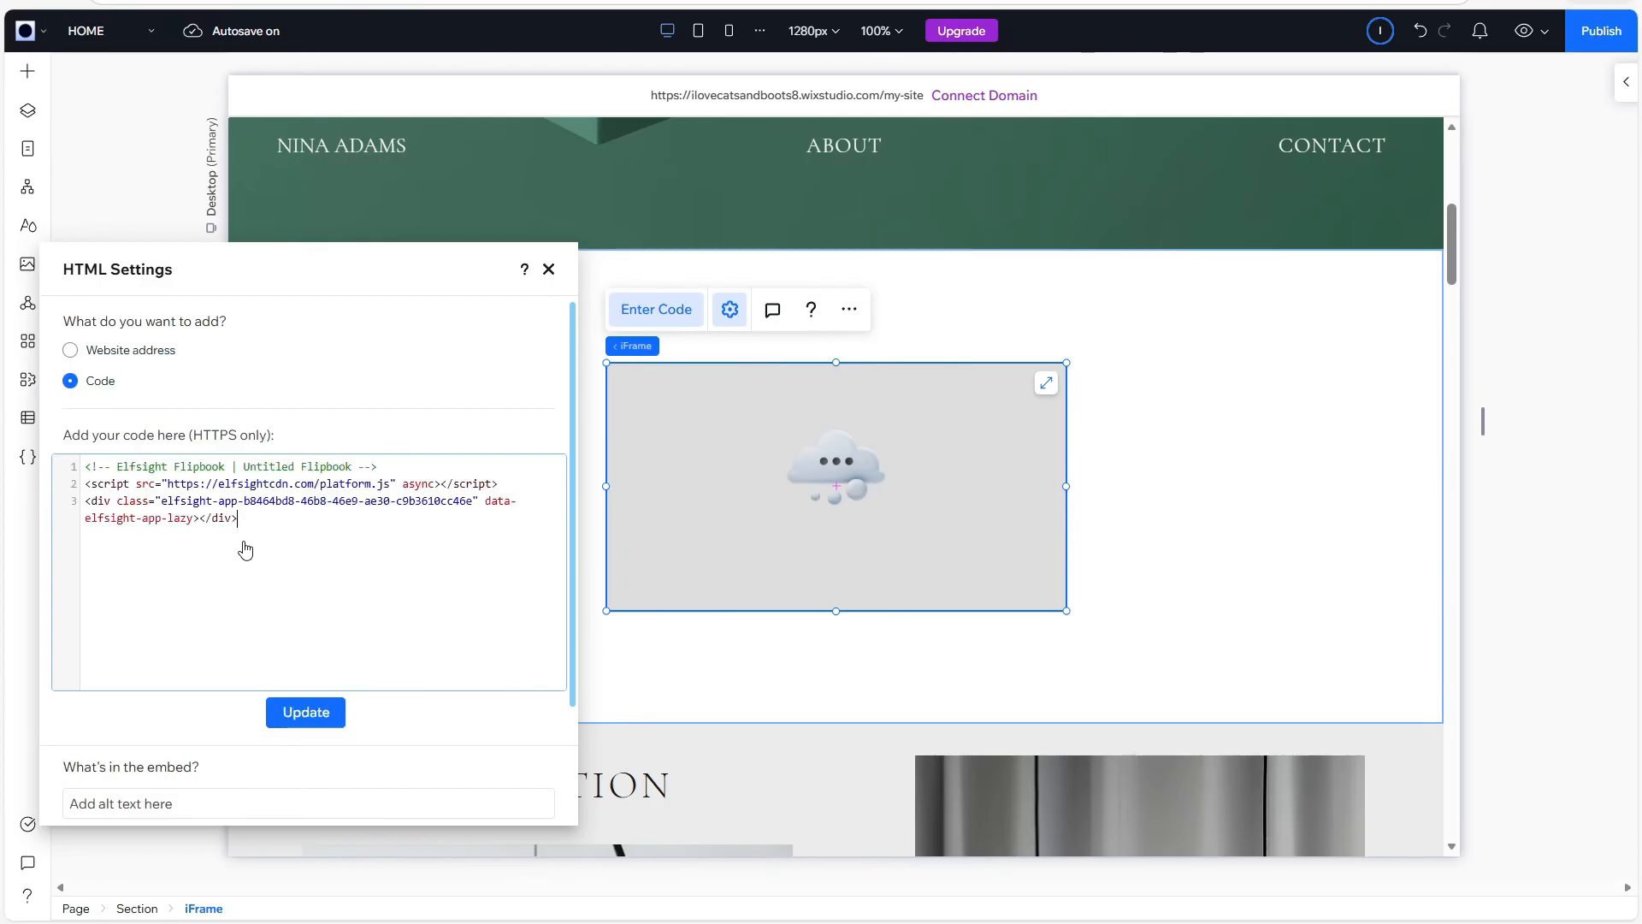
left_click(319, 715)
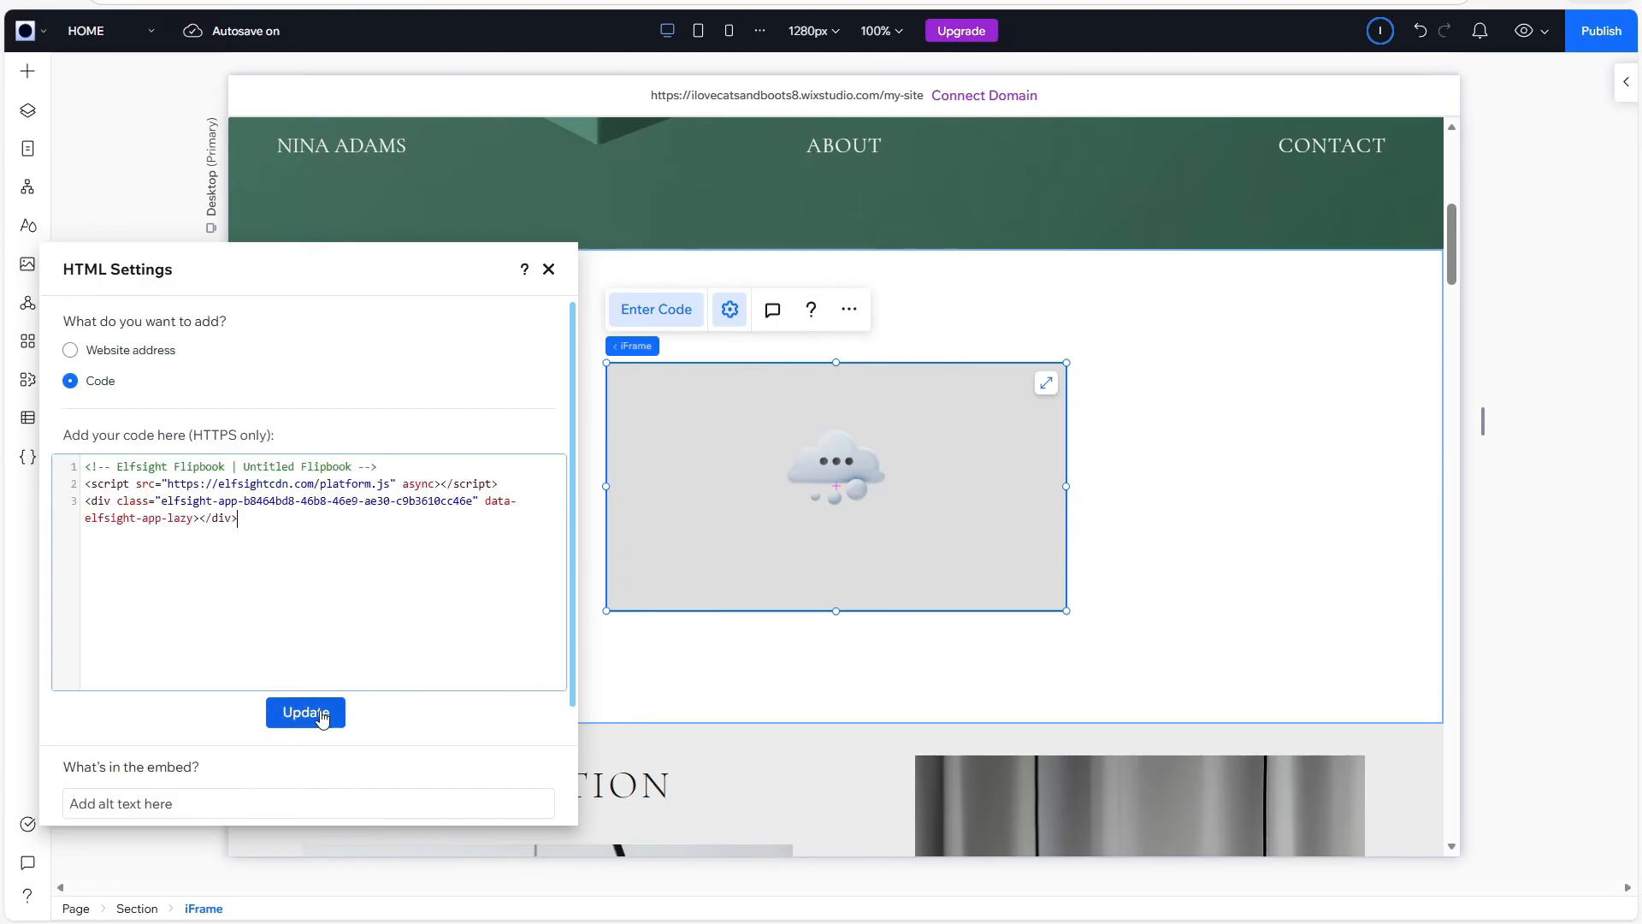
left_click(545, 547)
Step: Enlarge the flipbook iFrame to about 607 px wide and 541 px high
left_click(709, 492)
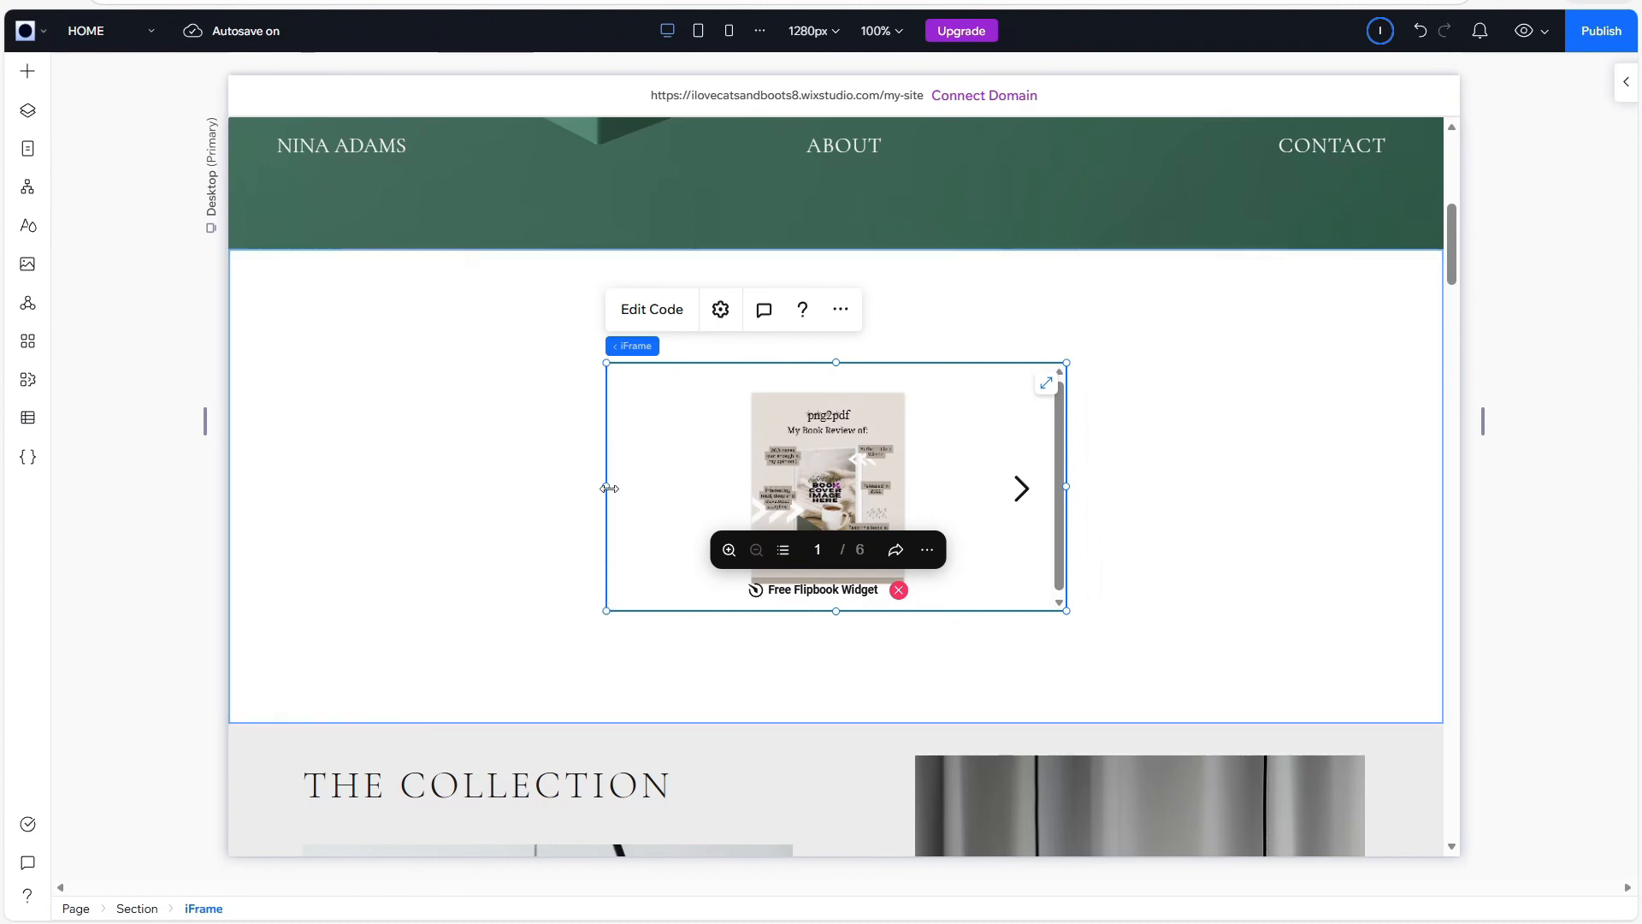
left_click_drag(609, 489, 484, 487)
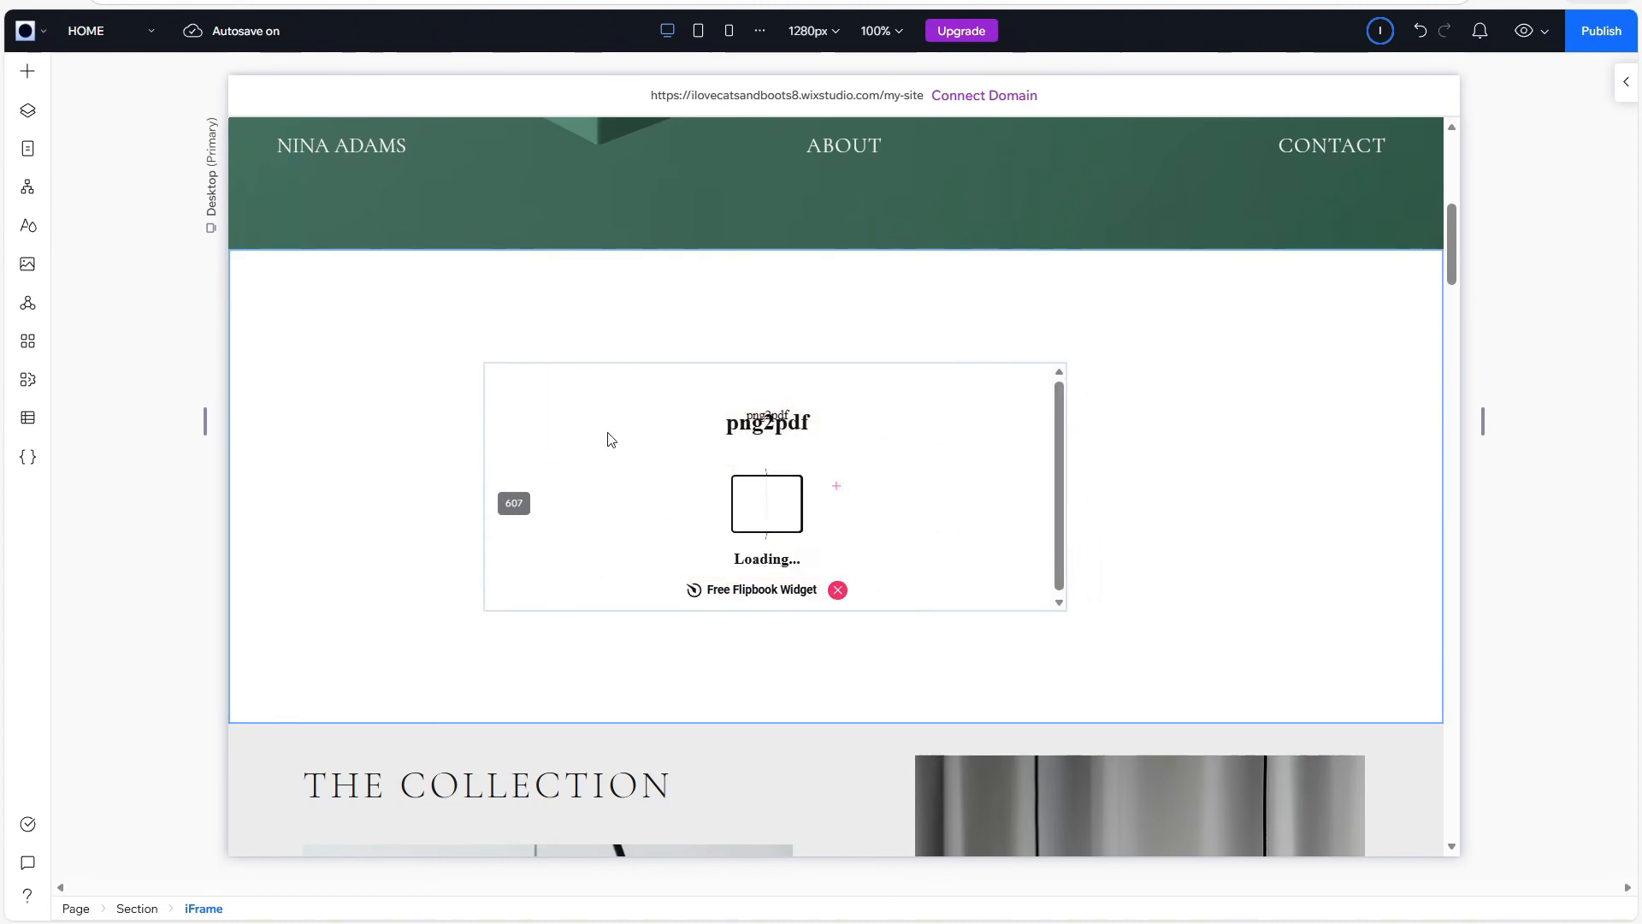
left_click_drag(773, 358, 778, 257)
scroll(952, 789, "down", 2)
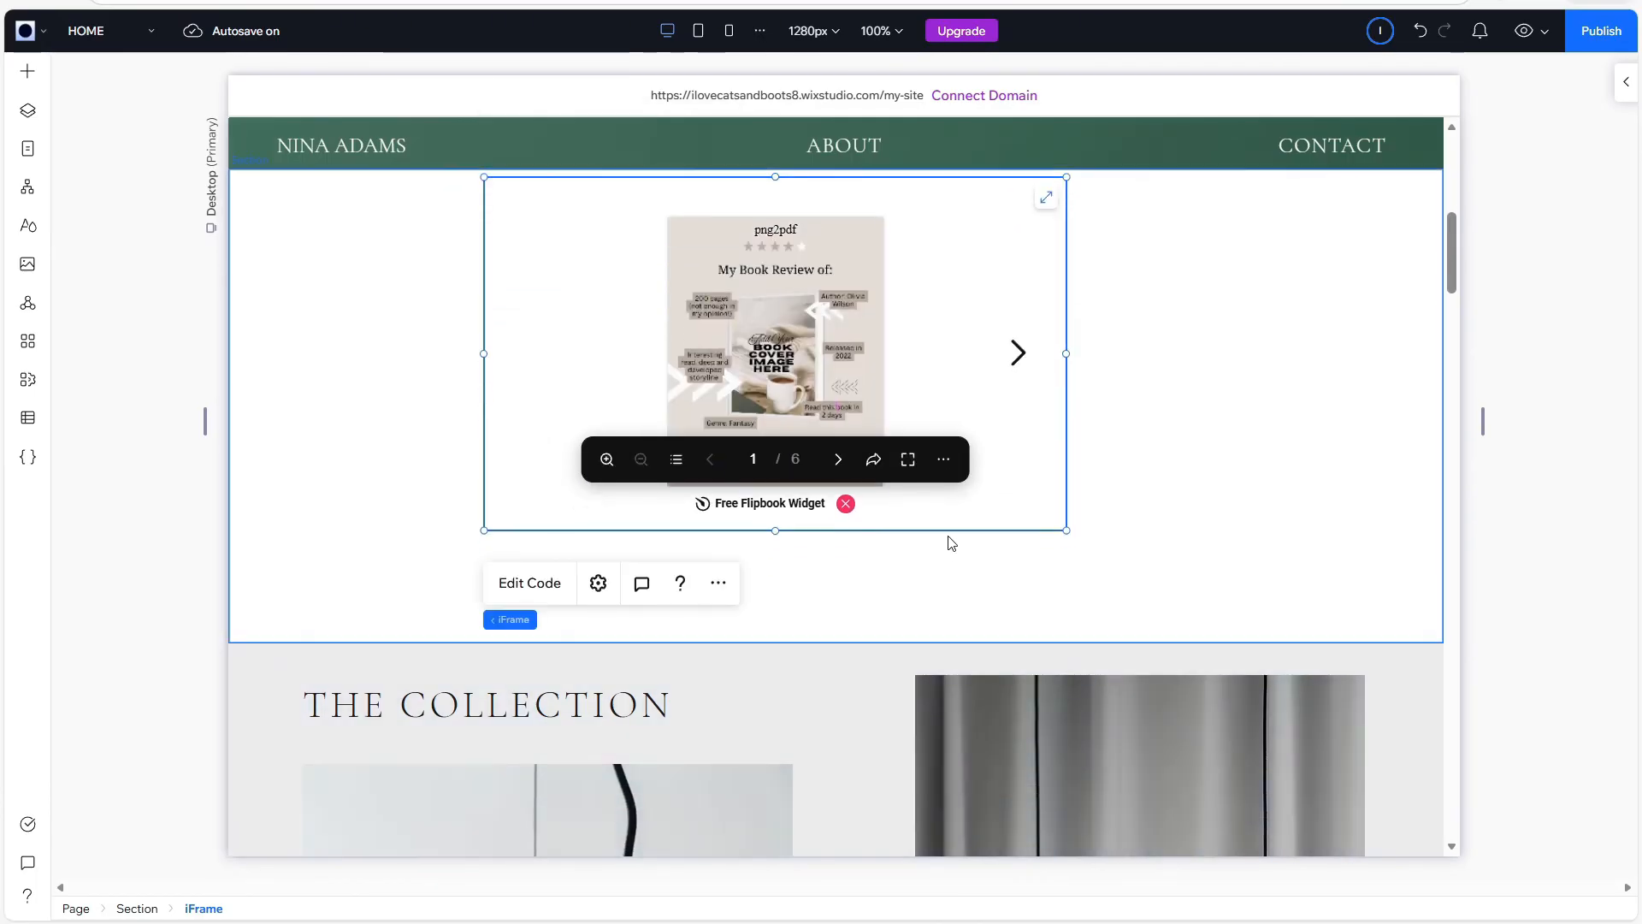
left_click_drag(946, 530, 923, 696)
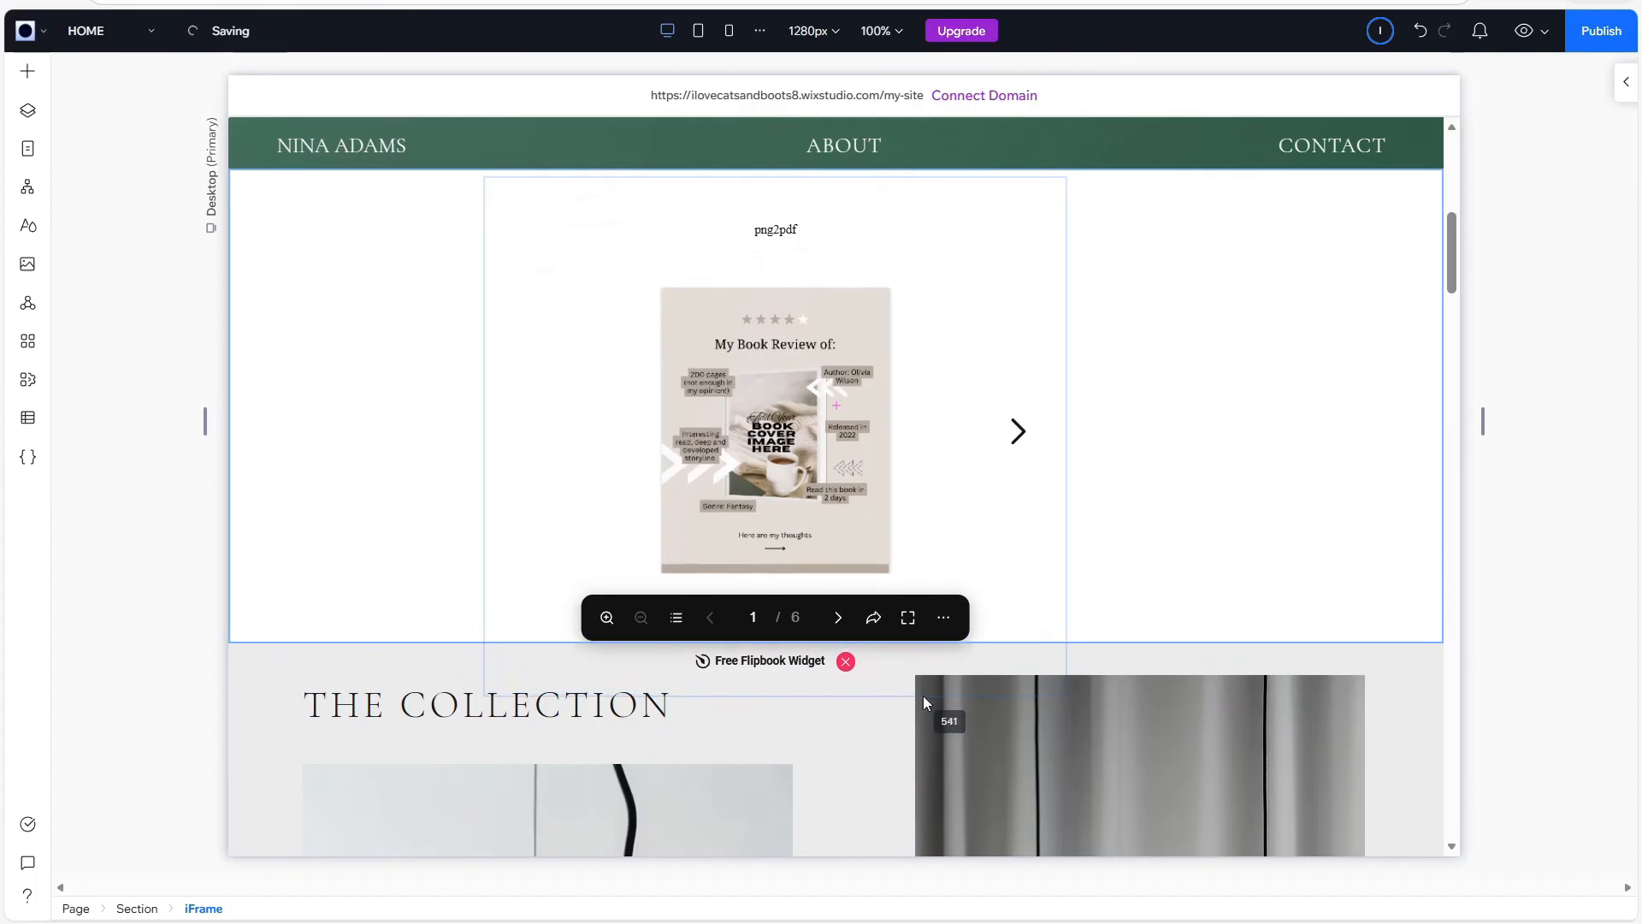
scroll(1117, 582, "down", 1)
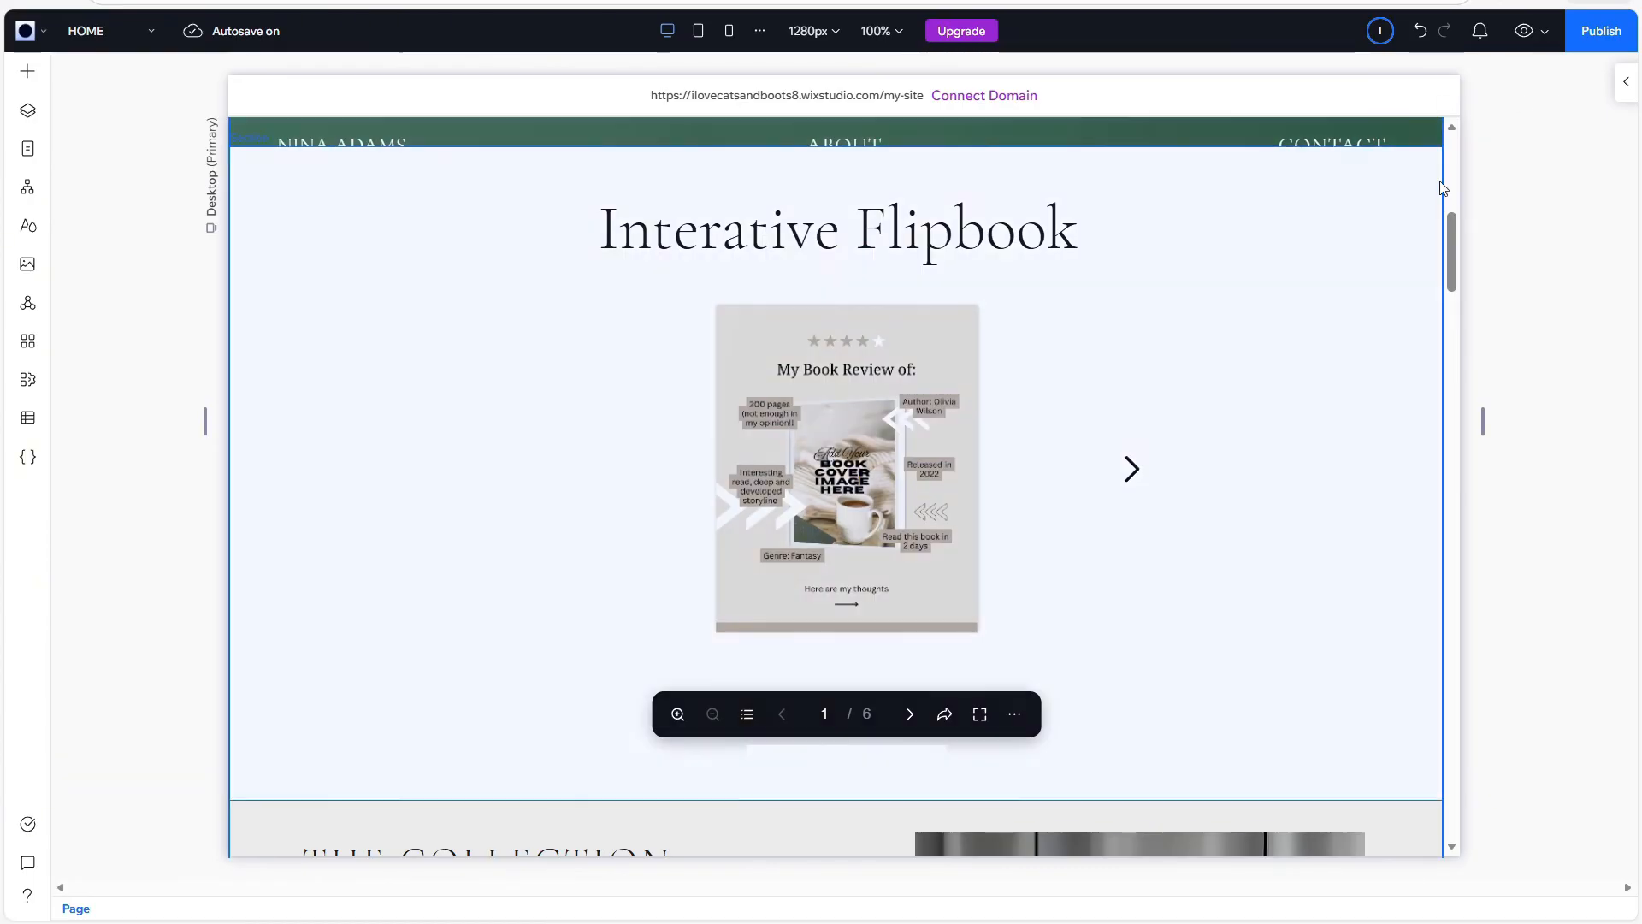
Step: Check the "Interative Flipbook" heading above the embedded flipbook and preview the site
left_click(788, 239)
left_click(789, 239)
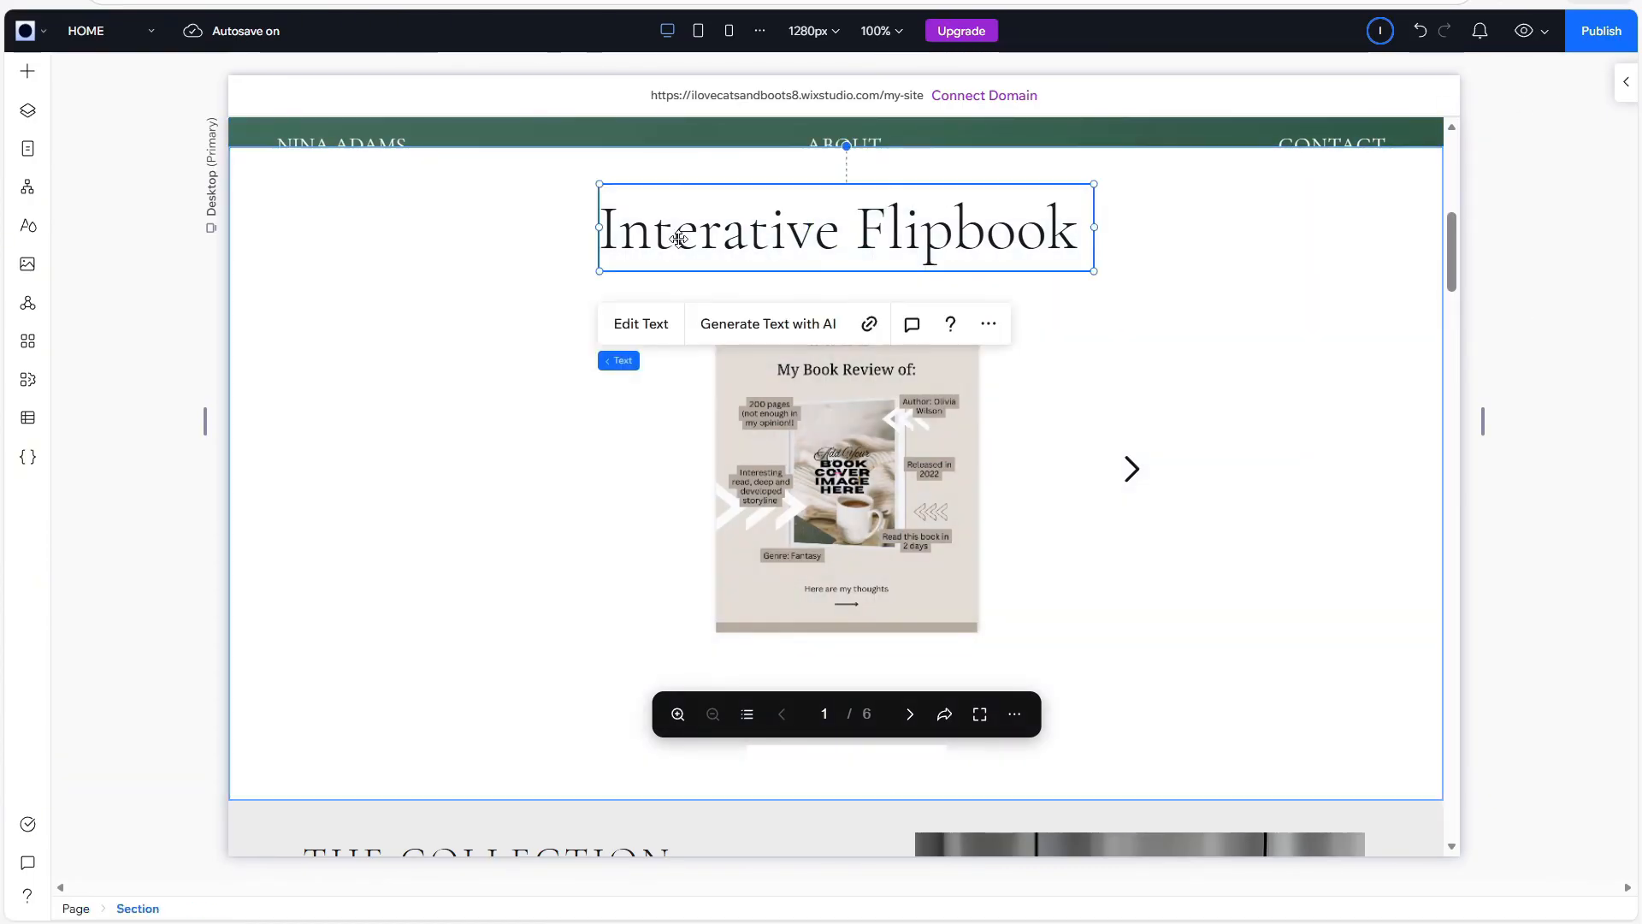
left_click(1581, 287)
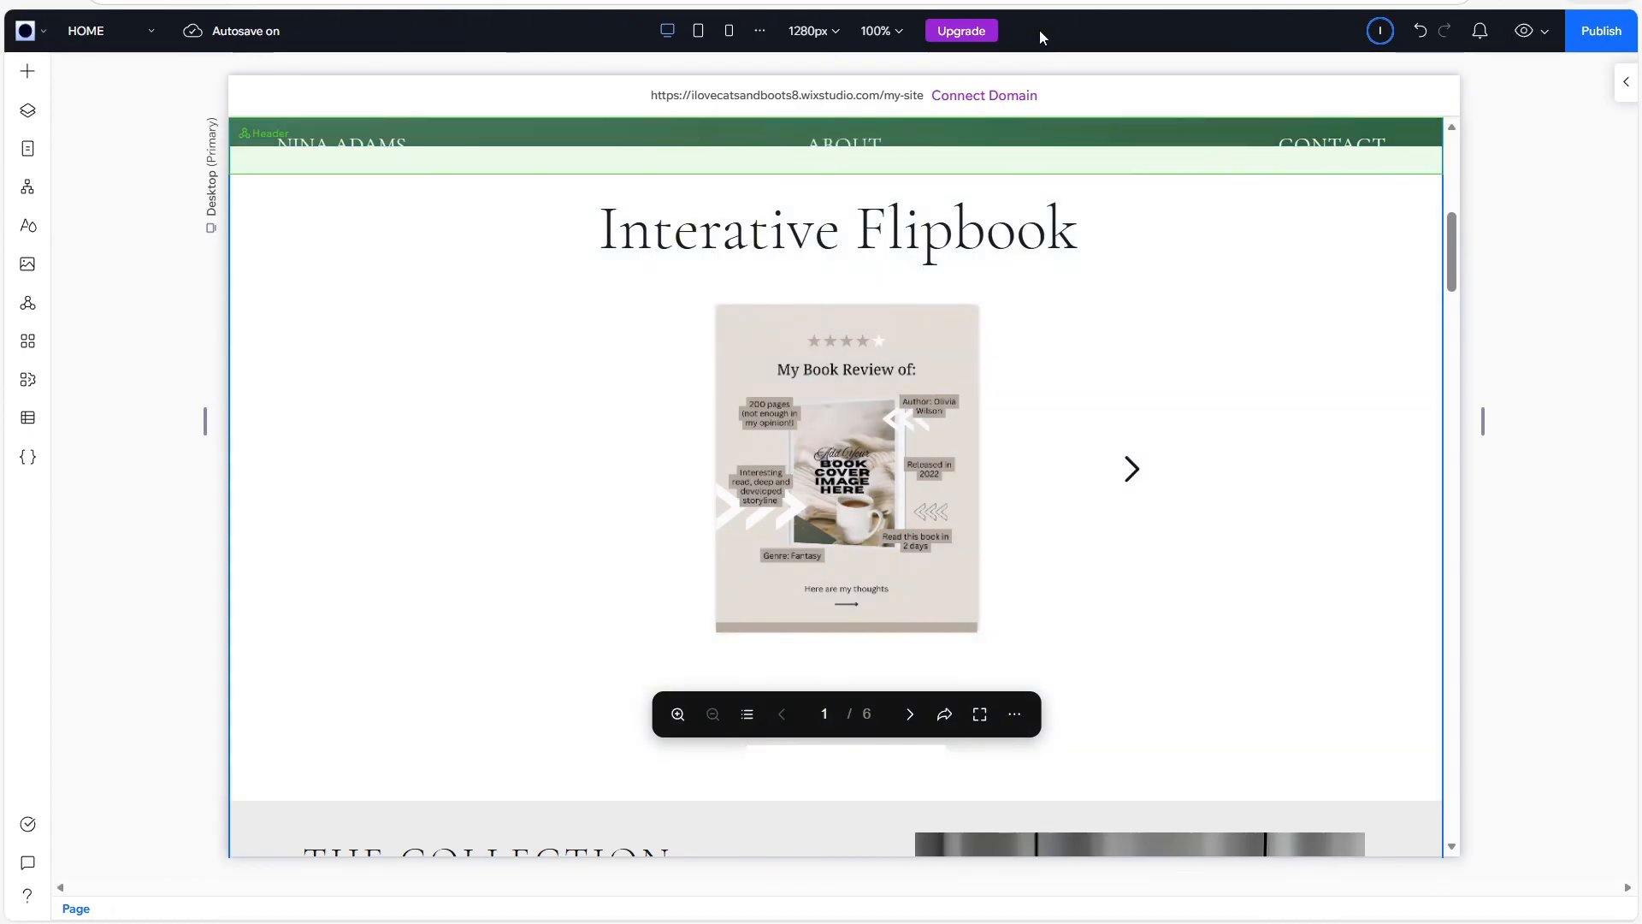
left_click(1524, 36)
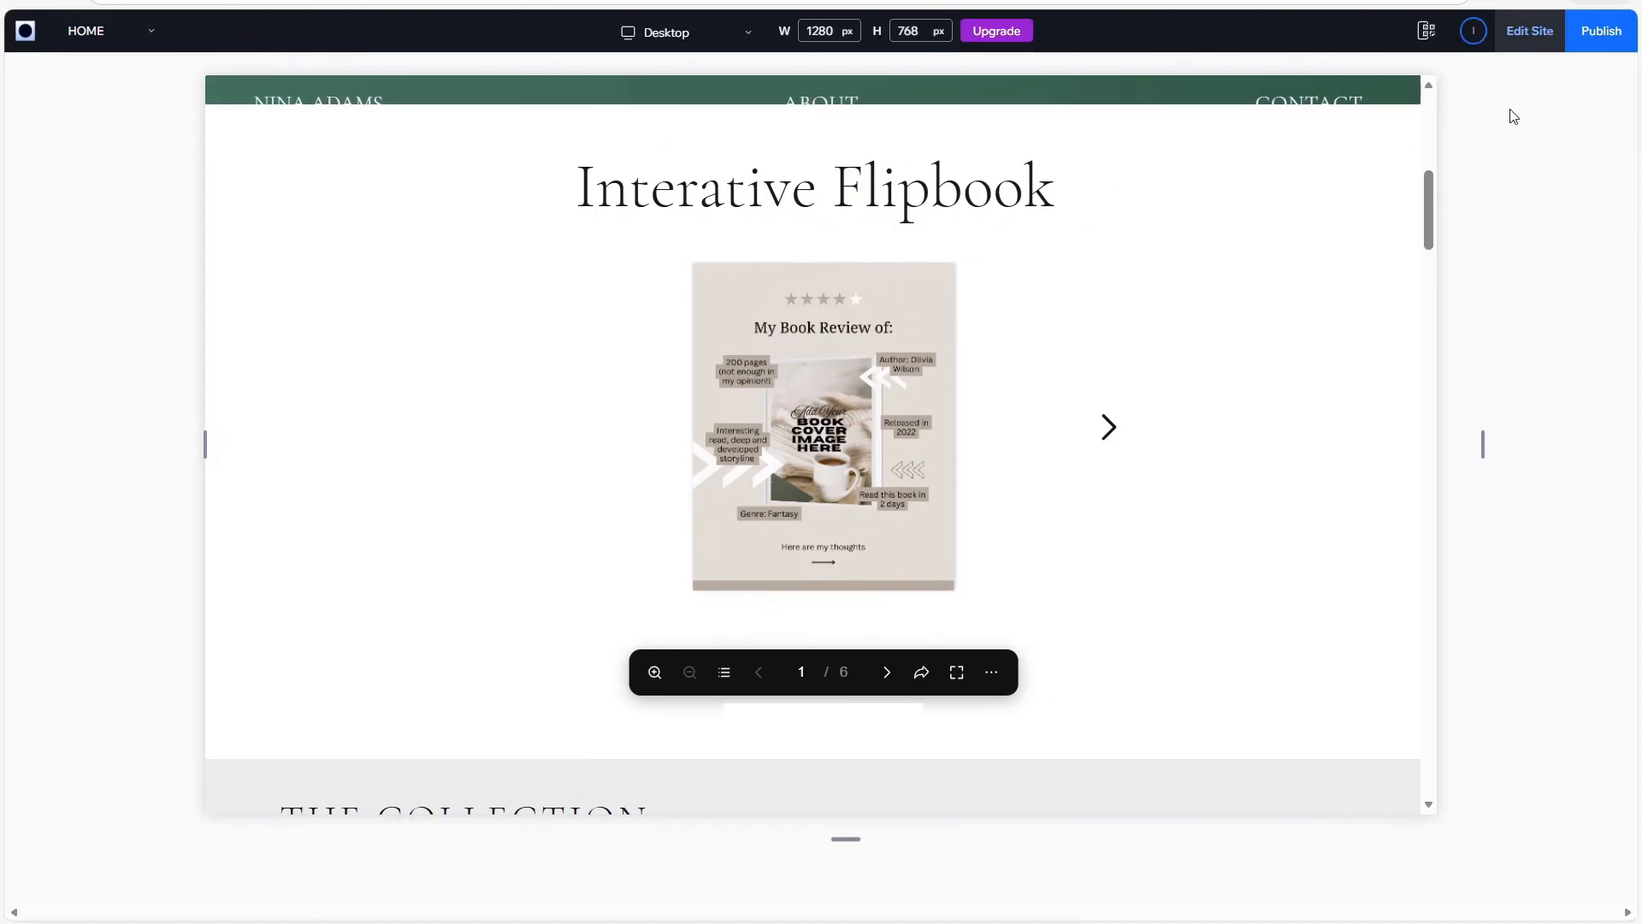